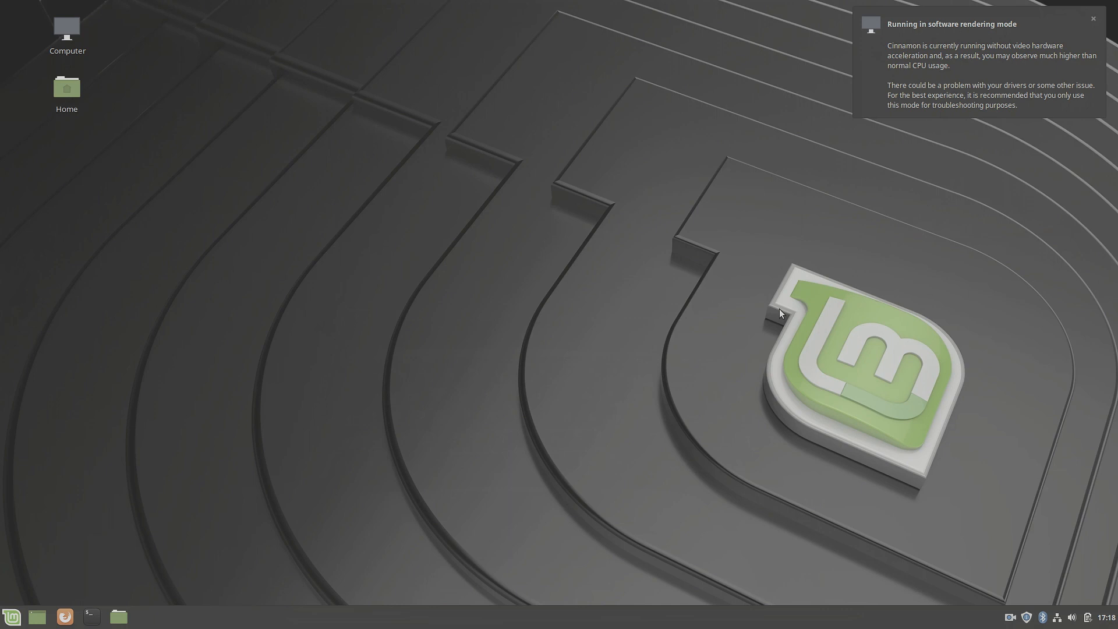
Launch glxgears from a new terminal and move the gears window clear of the desktop icons
{"action": "key", "text": "ctrl+alt+t"}
{"action": "type", "text": "glxgears"}
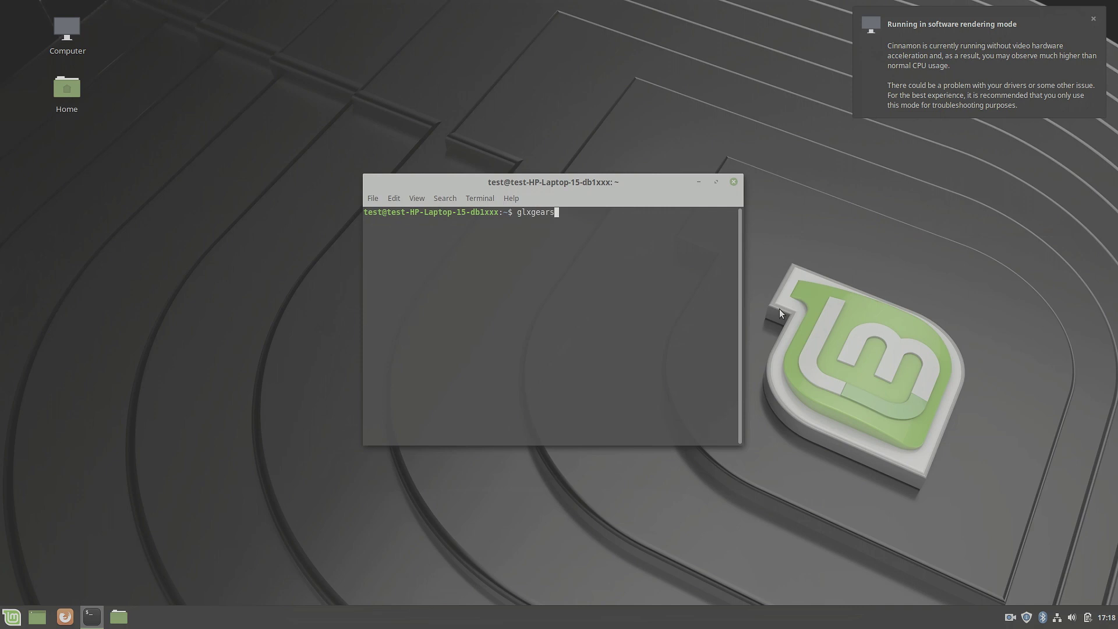
{"action": "key", "text": "Return"}
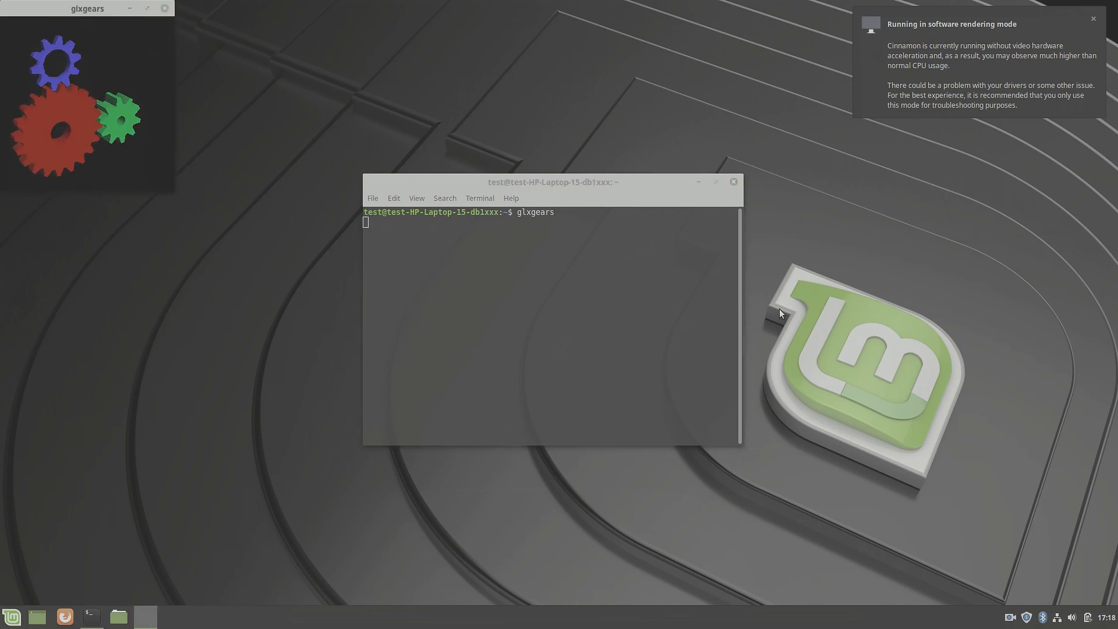
{"action": "left_click_drag", "start_coordinate": [148, 8], "coordinate": [296, 231]}
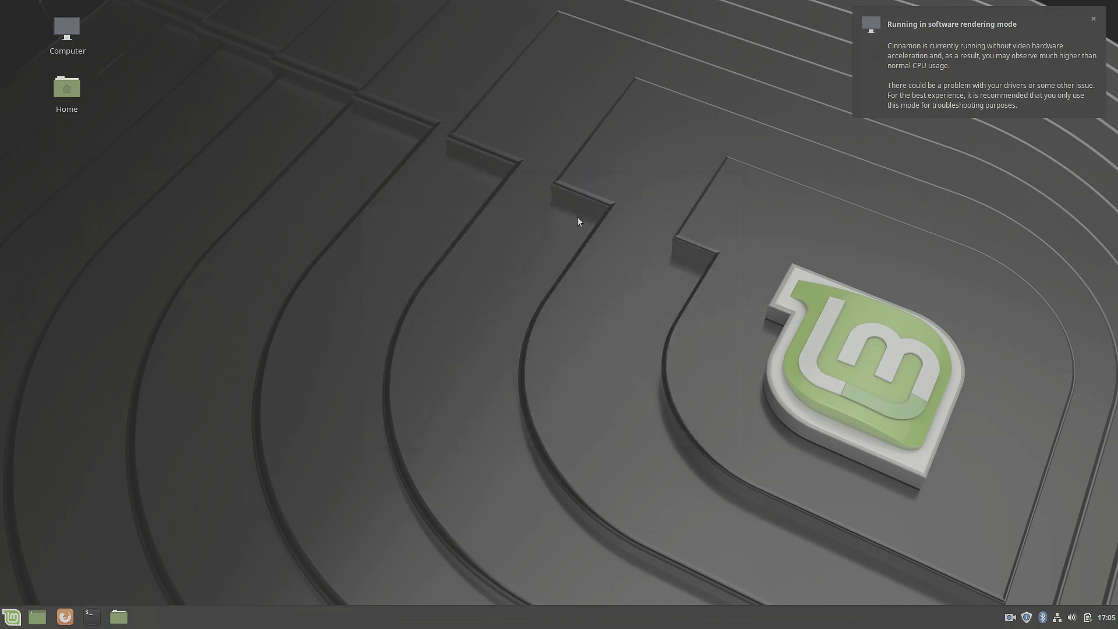
Run sudo apt-get update then sudo apt-get upgrade in a new terminal to bring all packages current
{"action": "key", "text": "ctrl+alt+t"}
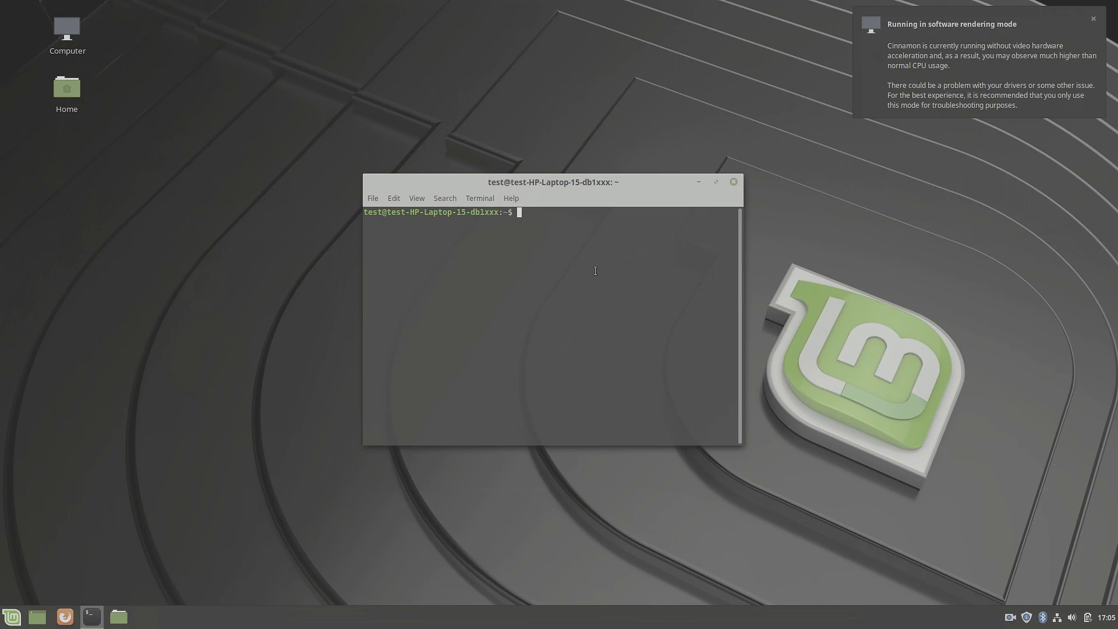
{"action": "type", "text": "sudo apt-"}
{"action": "type", "text": "get "}
{"action": "type", "text": "update"}
{"action": "key", "text": "Return"}
{"action": "key", "text": "Return"}
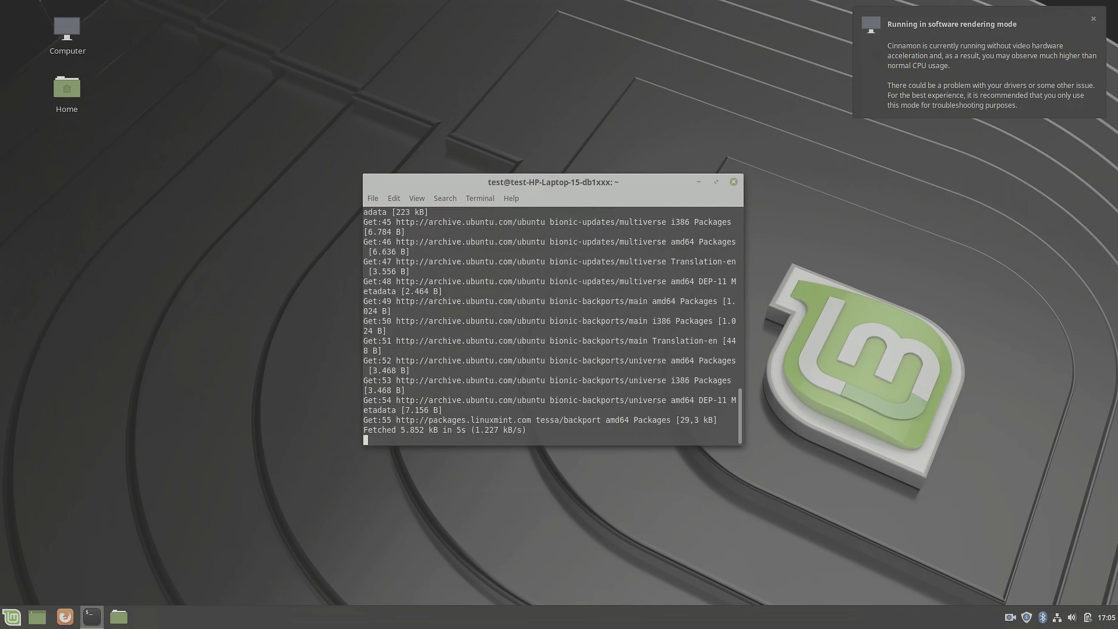
{"action": "type", "text": "sudo"}
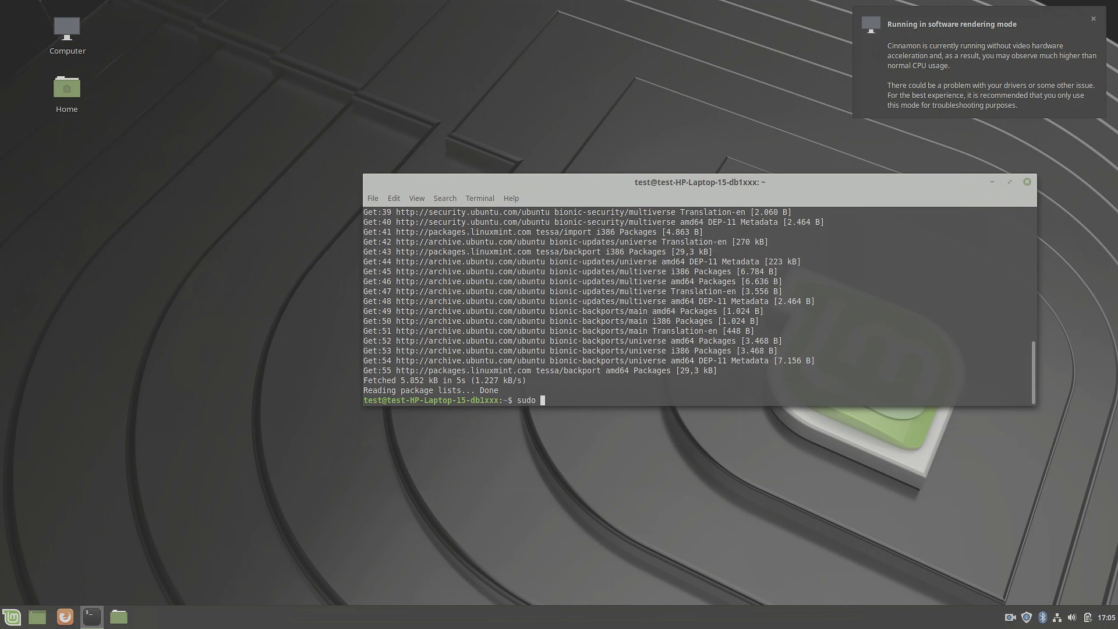
{"action": "type", "text": " apt-get up"}
{"action": "type", "text": "grade"}
{"action": "key", "text": "Return"}
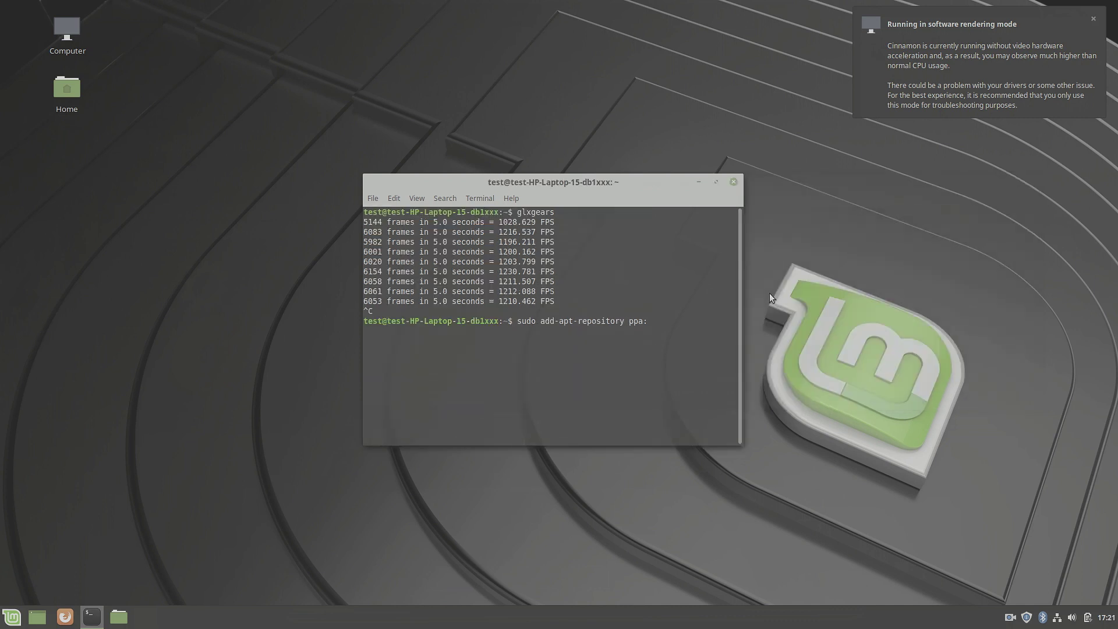
{"action": "type", "text": ":"}
{"action": "type", "text": "teejee"}
{"action": "type", "text": "2008"}
{"action": "type", "text": "/ppa"}
Add the ppa:teejee2008/ppa repository, authenticating with the administrator password
{"action": "key", "text": "Return"}
{"action": "type", "text": "***"}
{"action": "key", "text": "Return"}
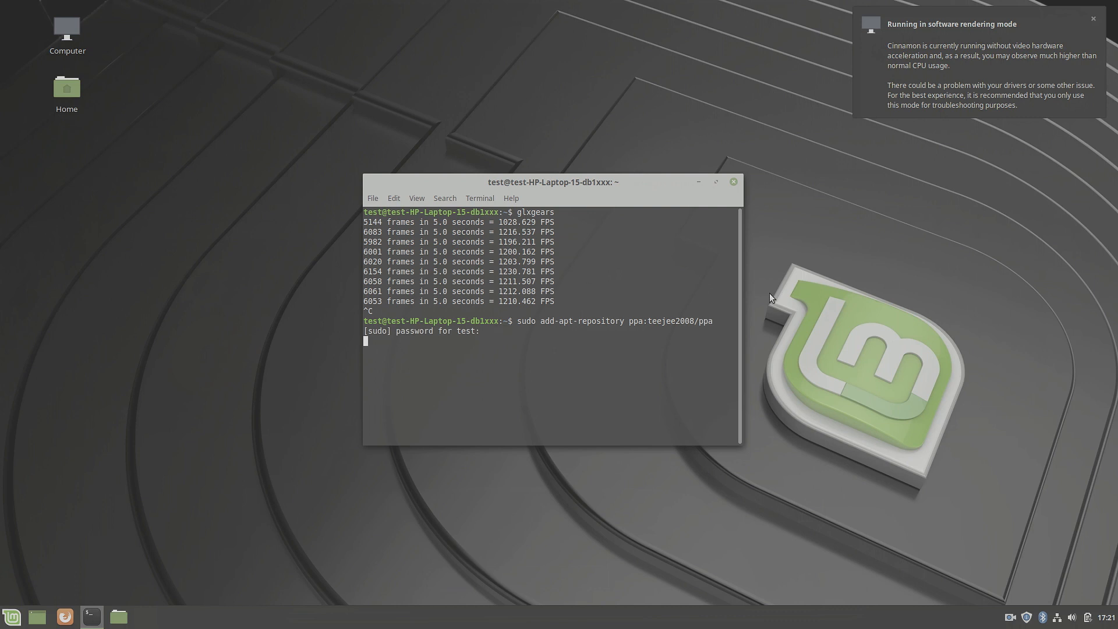
{"action": "key", "text": "Return"}
{"action": "type", "text": "su"}
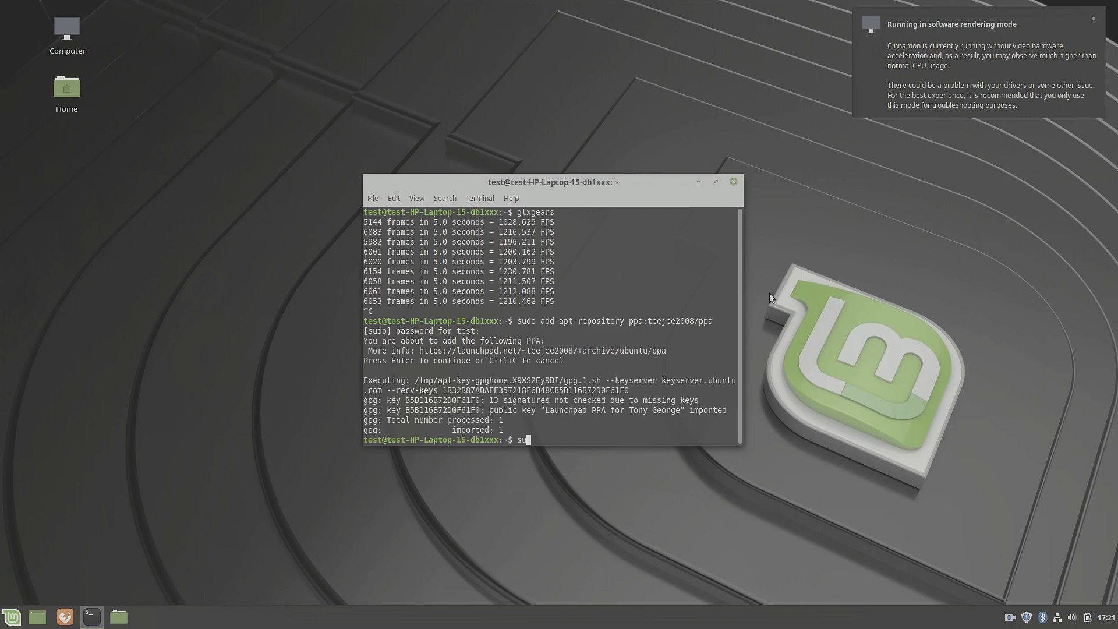
{"action": "type", "text": "do apt-get"}
{"action": "type", "text": " update"}
Refresh the package lists and install the ukuu kernel update utility
{"action": "key", "text": "Return"}
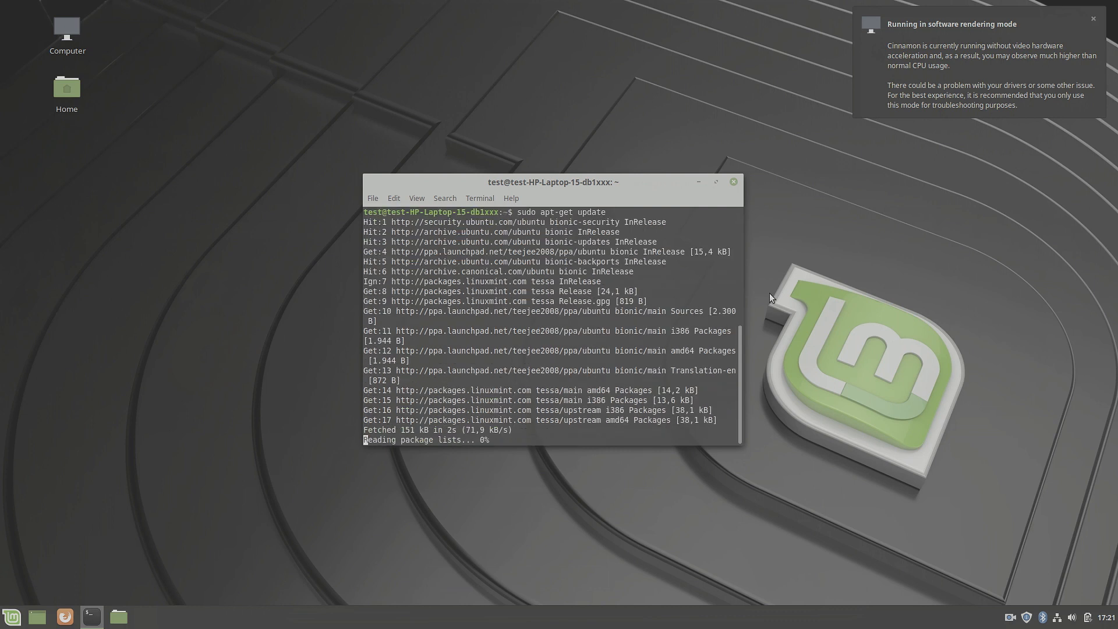
{"action": "type", "text": "sudo a"}
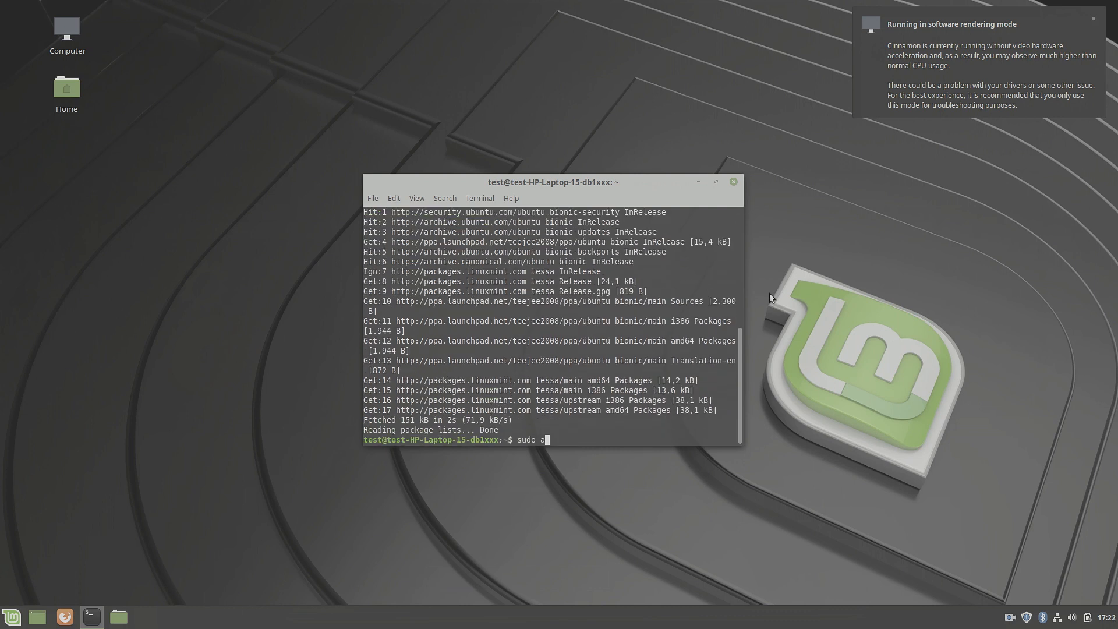
{"action": "type", "text": "pt-get "}
{"action": "type", "text": "install uku"}
{"action": "type", "text": "u"}
{"action": "key", "text": "Return"}
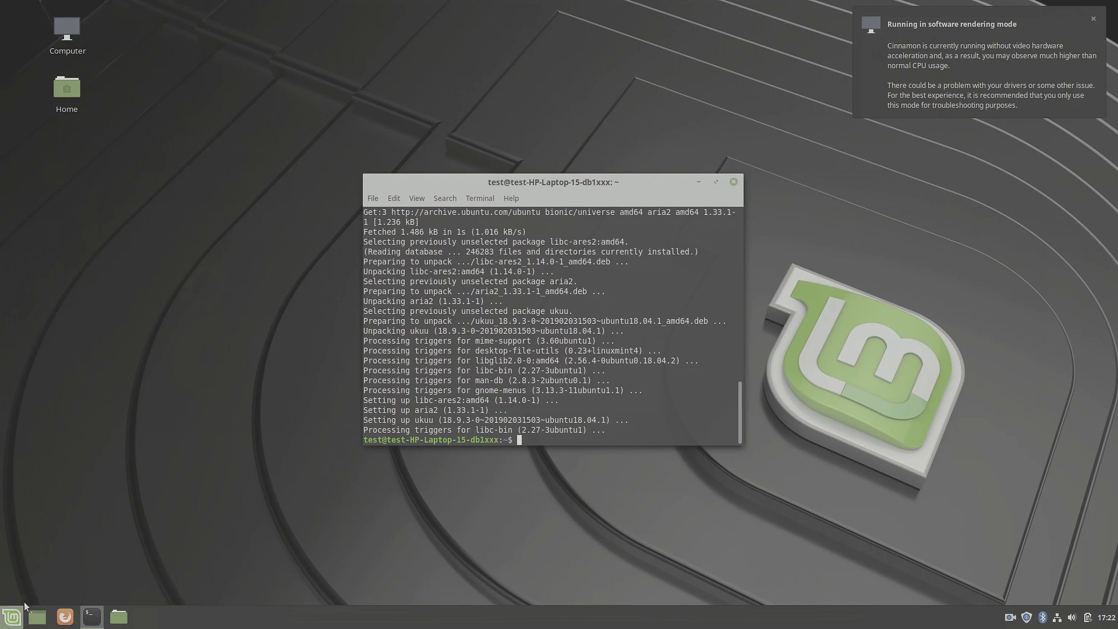
Launch the Ukuu Kernel Update Utility from the application menu
{"action": "left_click", "coordinate": [13, 618]}
{"action": "type", "text": "ukuu"}
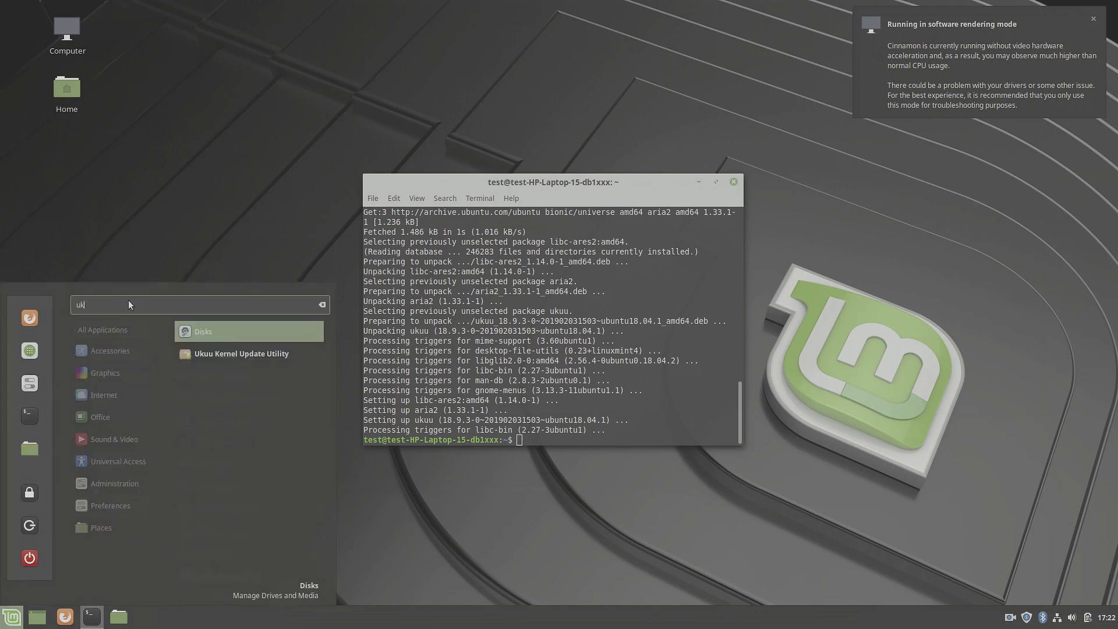
{"action": "left_click", "coordinate": [250, 331]}
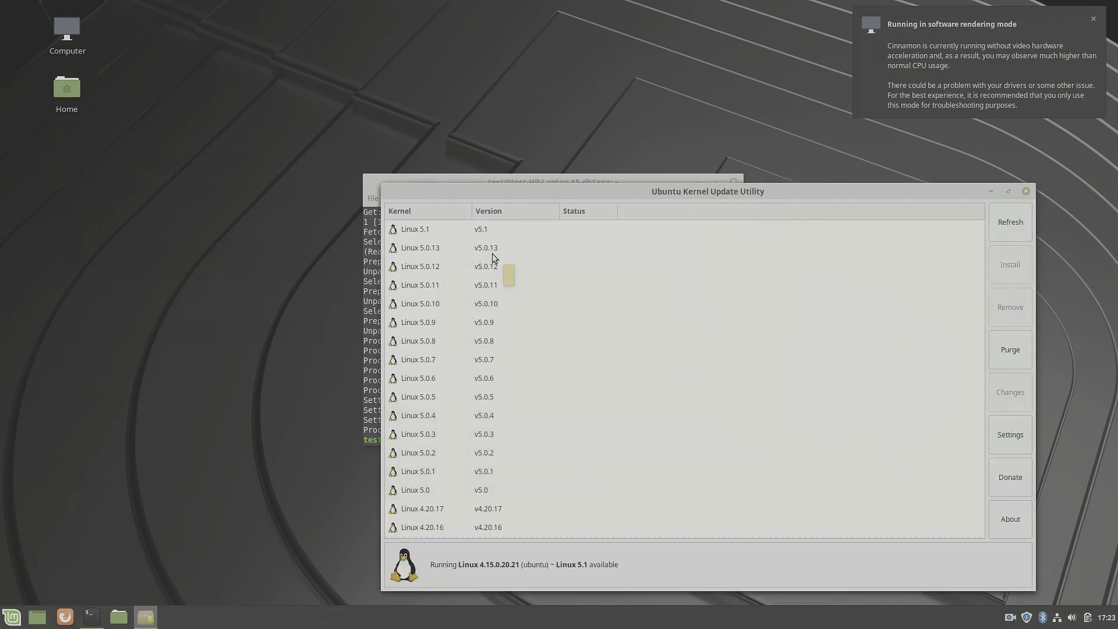
{"action": "scroll", "coordinate": [492, 254], "scroll_direction": "down", "scroll_amount": 6}
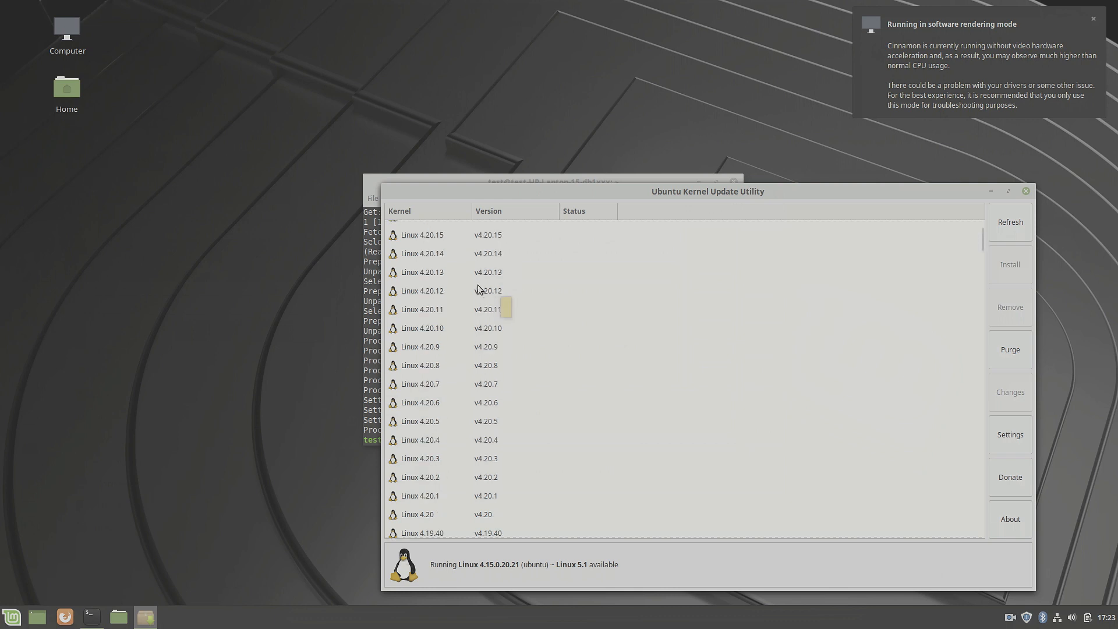
{"action": "scroll", "coordinate": [479, 289], "scroll_direction": "down", "scroll_amount": 6}
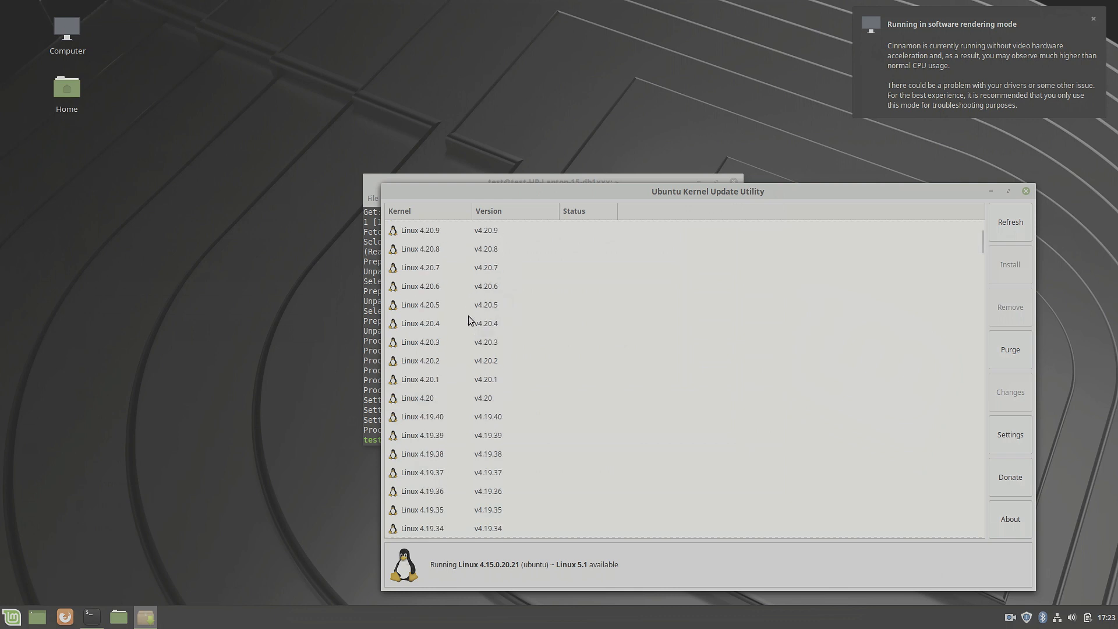
{"action": "scroll", "coordinate": [469, 348], "scroll_direction": "down", "scroll_amount": 4}
{"action": "scroll", "coordinate": [467, 357], "scroll_direction": "up", "scroll_amount": 6}
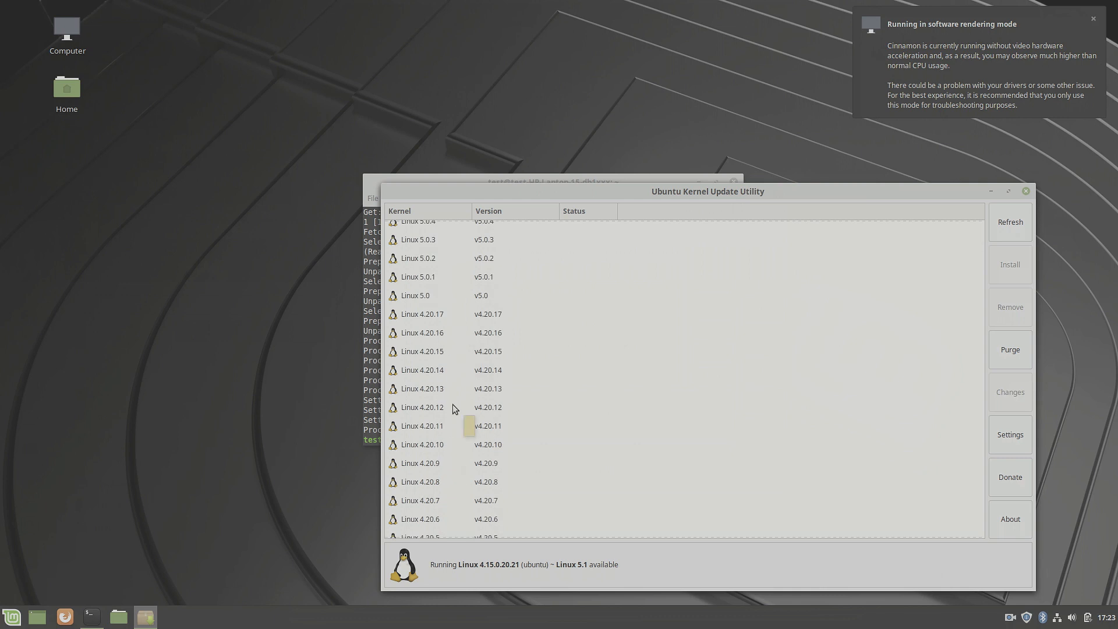
{"action": "scroll", "coordinate": [455, 408], "scroll_direction": "up", "scroll_amount": 5}
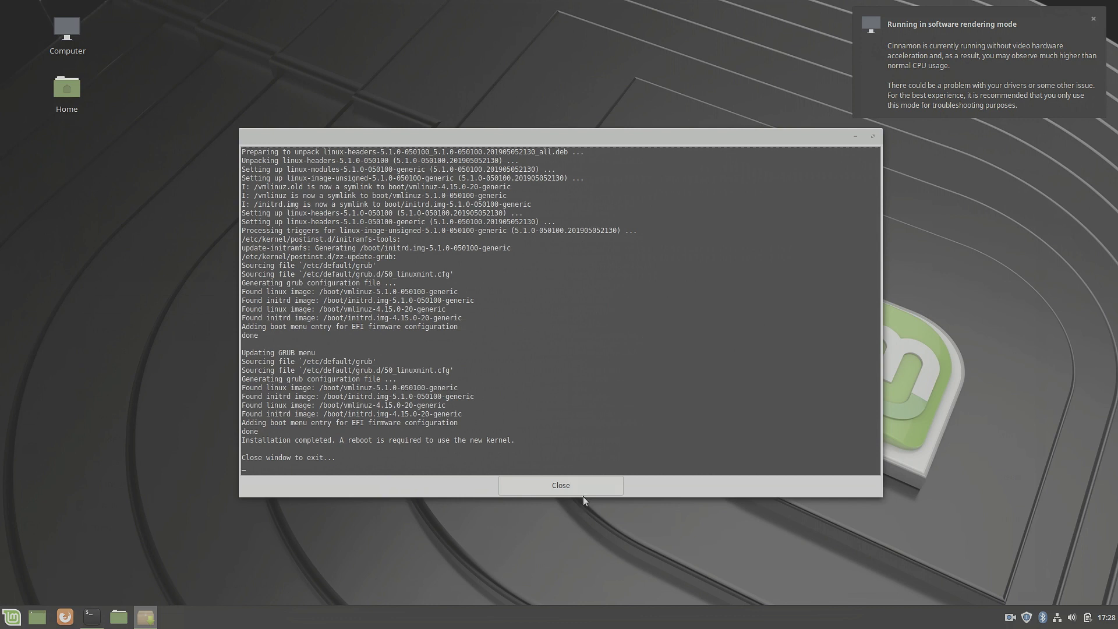
Close the completed Linux 5.1 installation log and the utility, returning to the desktop
{"action": "left_click", "coordinate": [562, 485]}
{"action": "left_click", "coordinate": [1010, 618]}
{"action": "left_click", "coordinate": [1050, 578]}
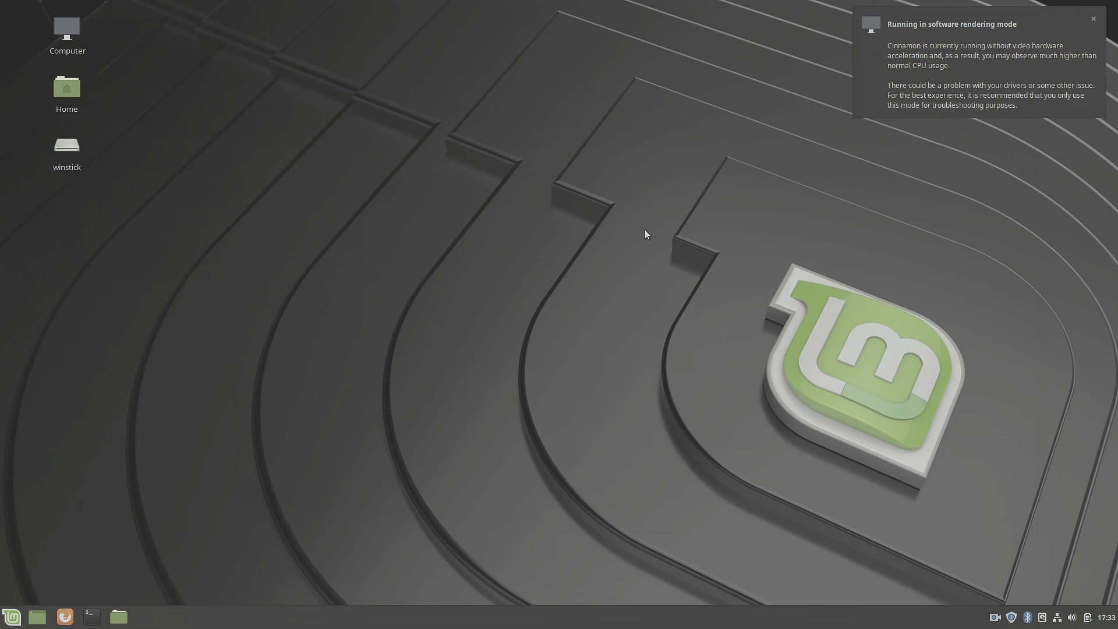
Check the running kernel with uname -r, confirming version 5.0.13
{"action": "key", "text": "ctrl+alt+t"}
{"action": "type", "text": "unam"}
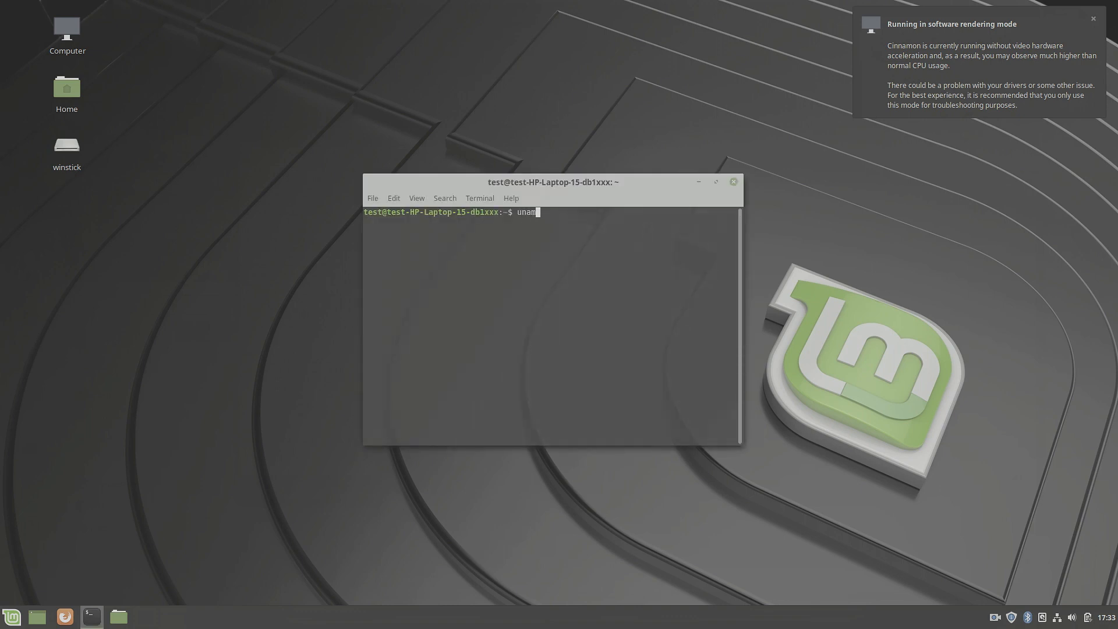
{"action": "type", "text": "e -r"}
{"action": "key", "text": "Return"}
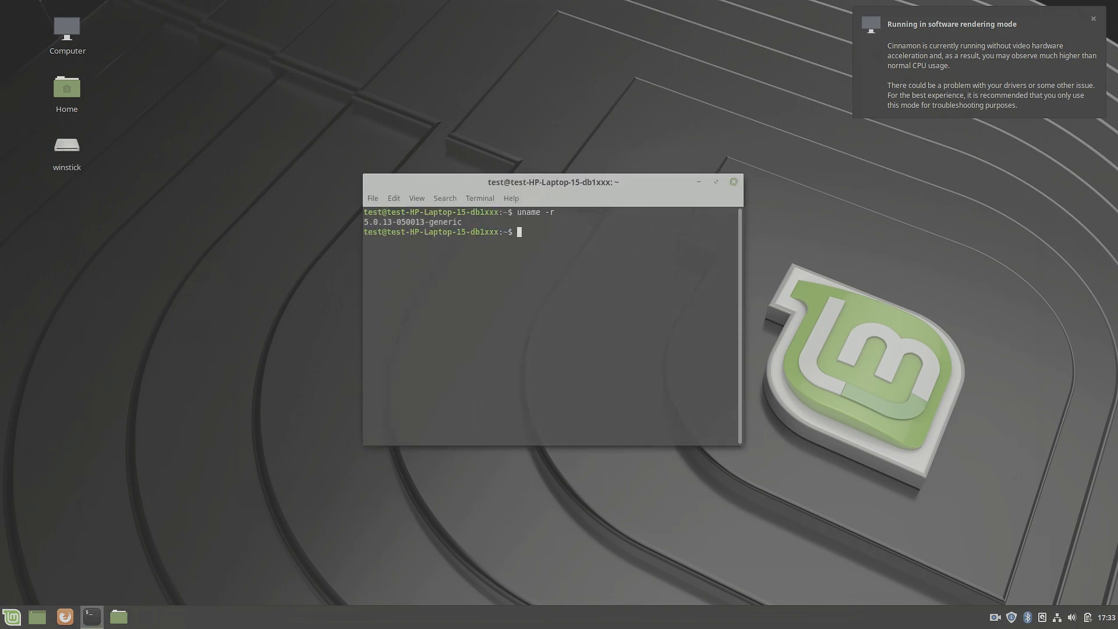
{"action": "type", "text": "gl"}
{"action": "type", "text": "xgears"}
Run glxgears, measuring roughly 1190 FPS, then stop the benchmark
{"action": "key", "text": "Return"}
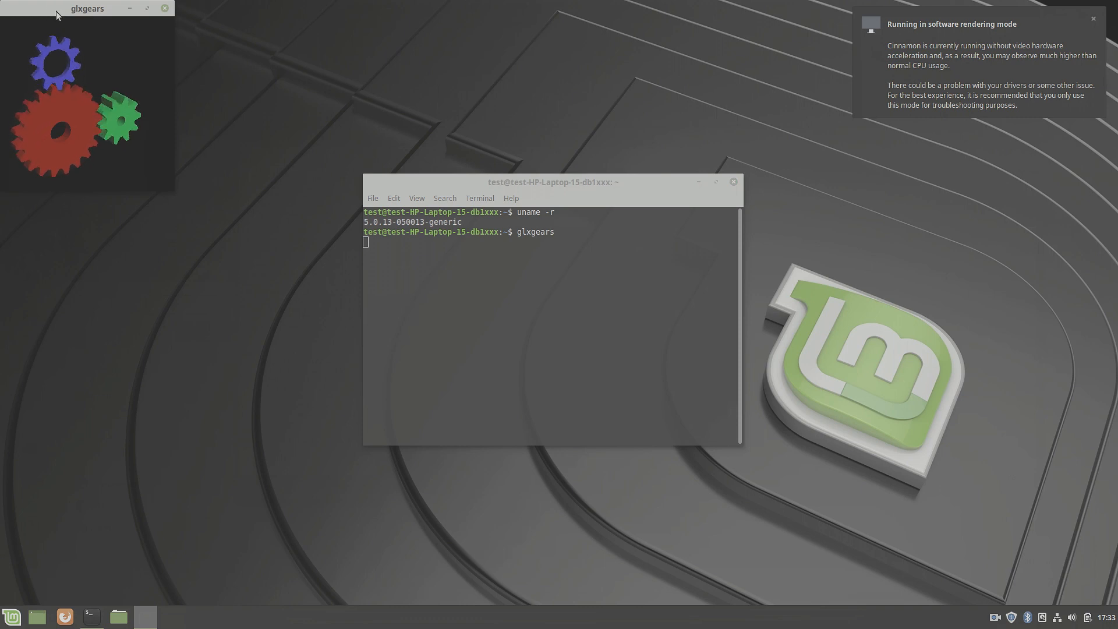
{"action": "left_click_drag", "start_coordinate": [56, 11], "coordinate": [169, 145]}
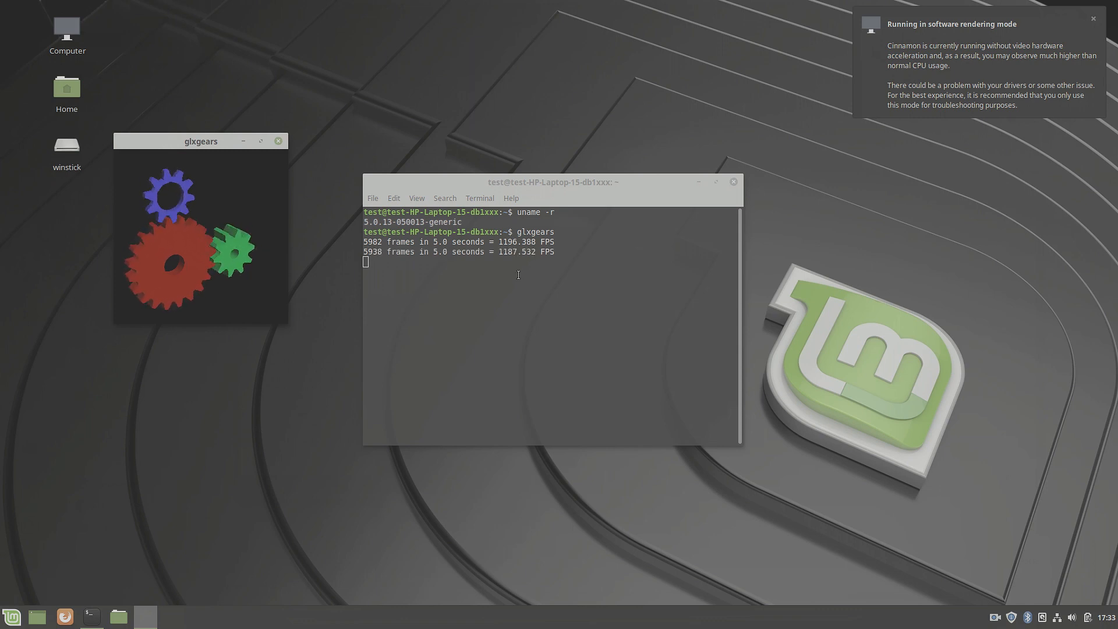
{"action": "key", "text": "ctrl+c"}
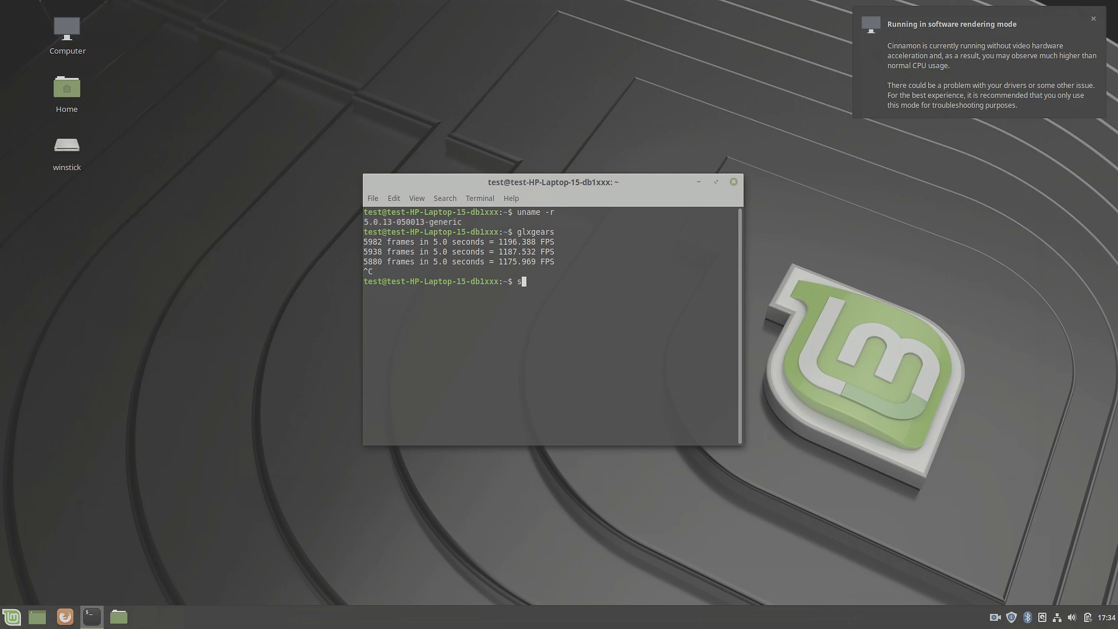
{"action": "type", "text": "sudo "}
{"action": "type", "text": "add-apt-repository ppa:oibaf/graphics-dre"}
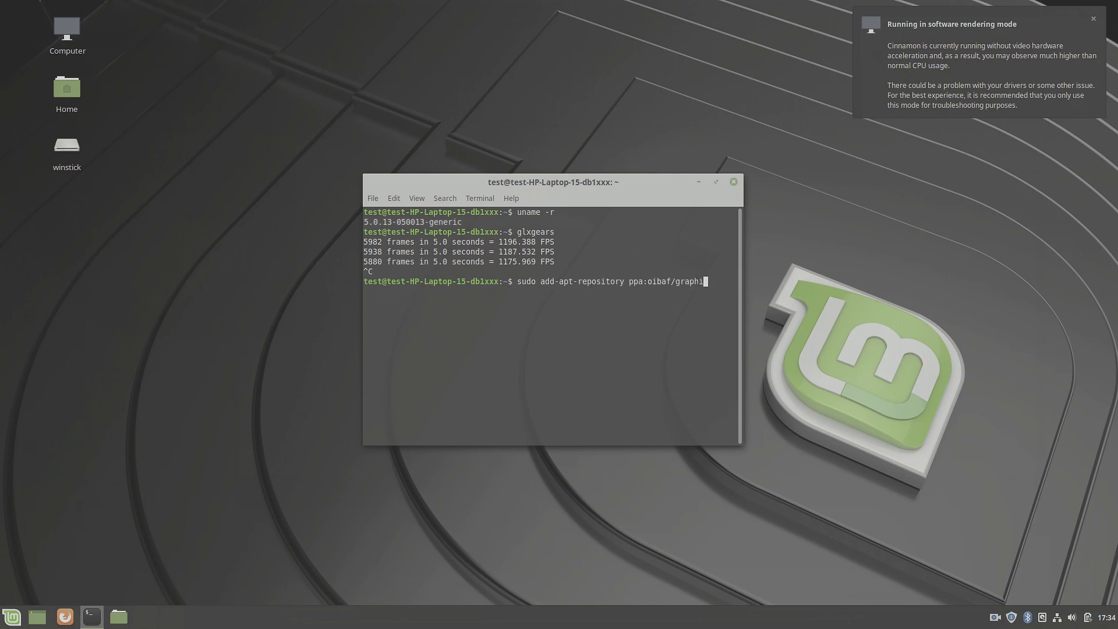
Add the ppa:oibaf/graphics-drivers repository and widen the terminal window
{"action": "key", "text": "BackSpace"}
{"action": "type", "text": "ivers"}
{"action": "key", "text": "Return"}
{"action": "key", "text": "Return"}
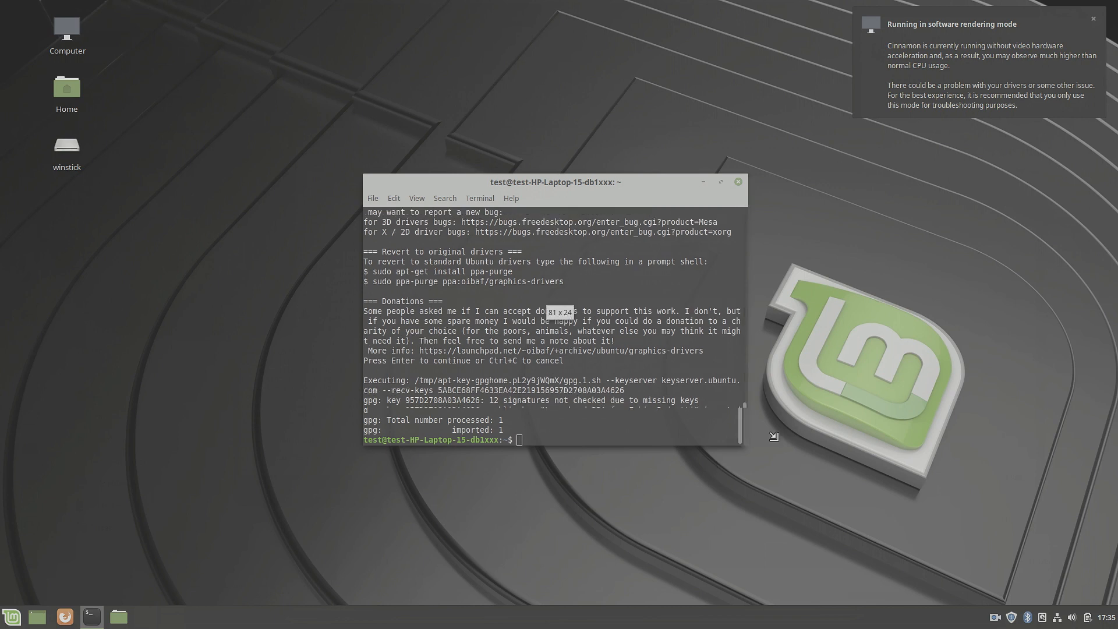
{"action": "left_click_drag", "start_coordinate": [741, 440], "coordinate": [1097, 431]}
{"action": "type", "text": "sudo "}
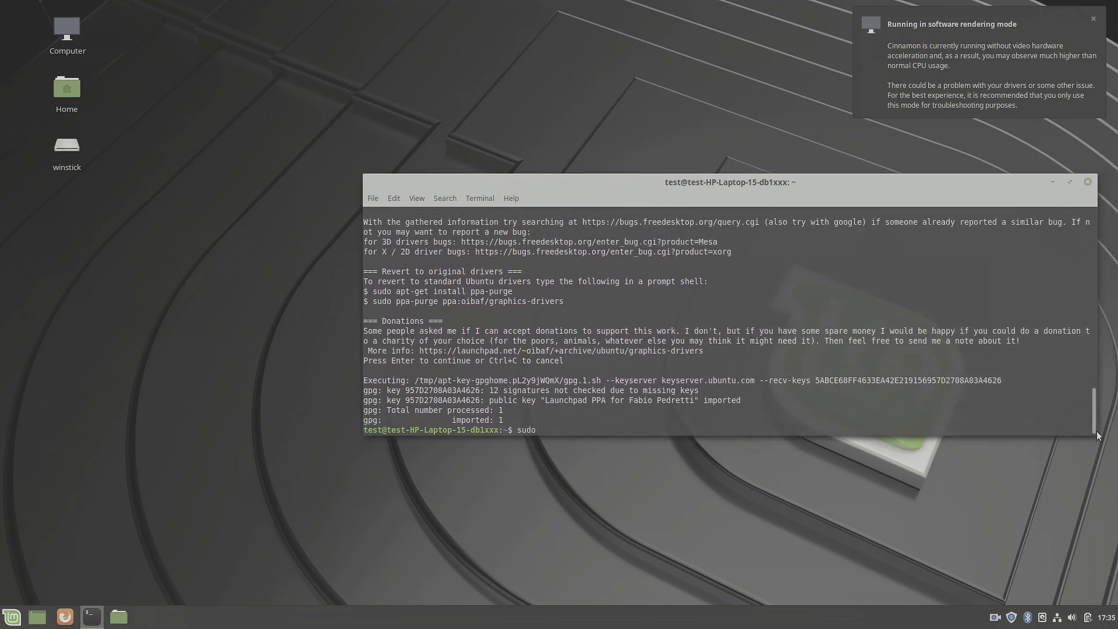
{"action": "type", "text": "apt"}
{"action": "type", "text": "-get update"}
Refresh package lists and run apt-get dist-upgrade, approving the newer Mesa graphics packages
{"action": "key", "text": "Return"}
{"action": "type", "text": "sudo "}
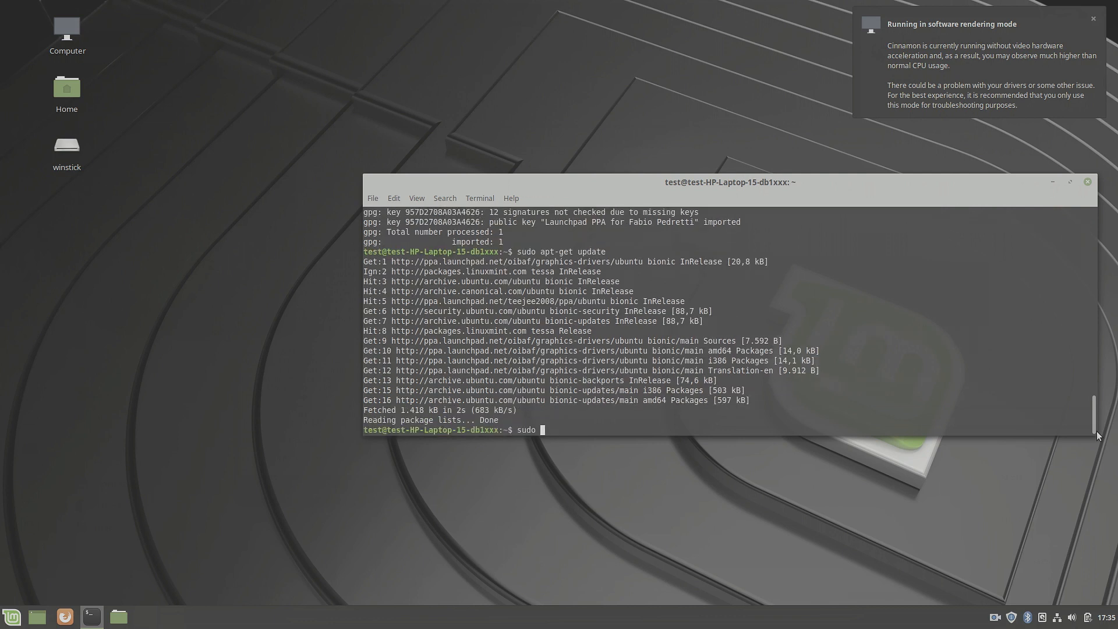
{"action": "type", "text": "apt-get dist-upgrade"}
{"action": "key", "text": "Return"}
{"action": "type", "text": "y"}
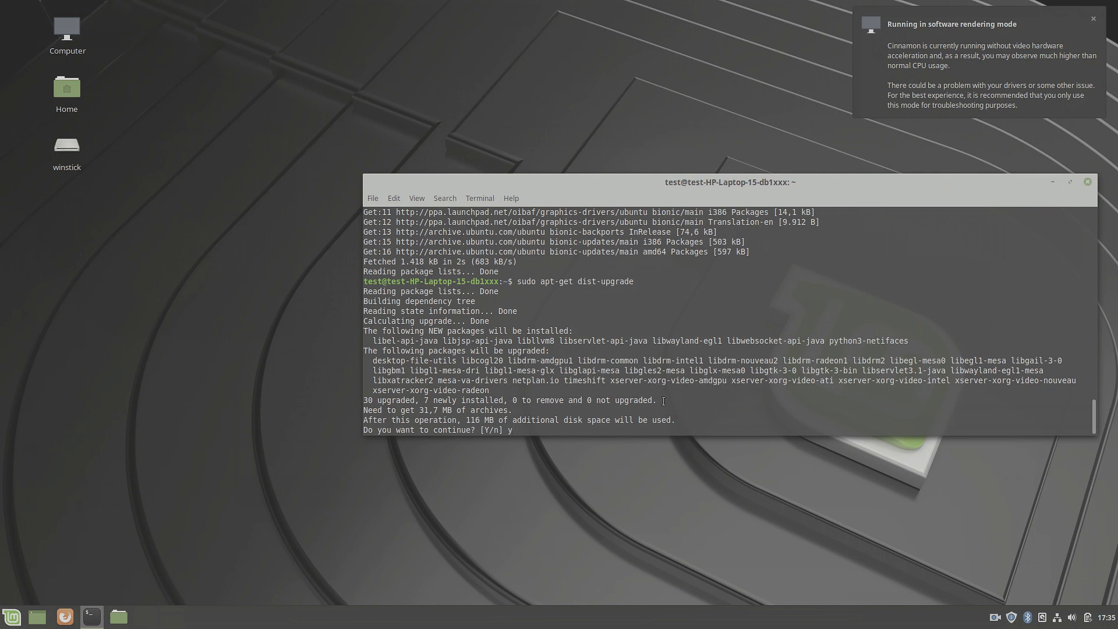
{"action": "key", "text": "Return"}
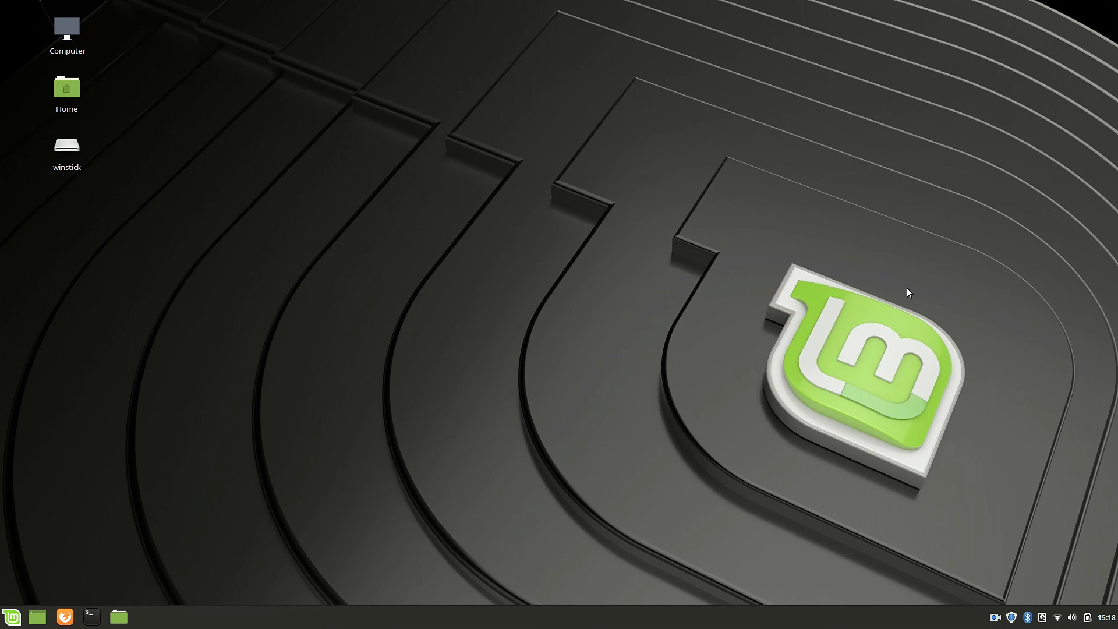
Rerun glxgears in a new terminal, now showing about 60 FPS capped by vsync
{"action": "key", "text": "ctrl+alt+t"}
{"action": "type", "text": "g"}
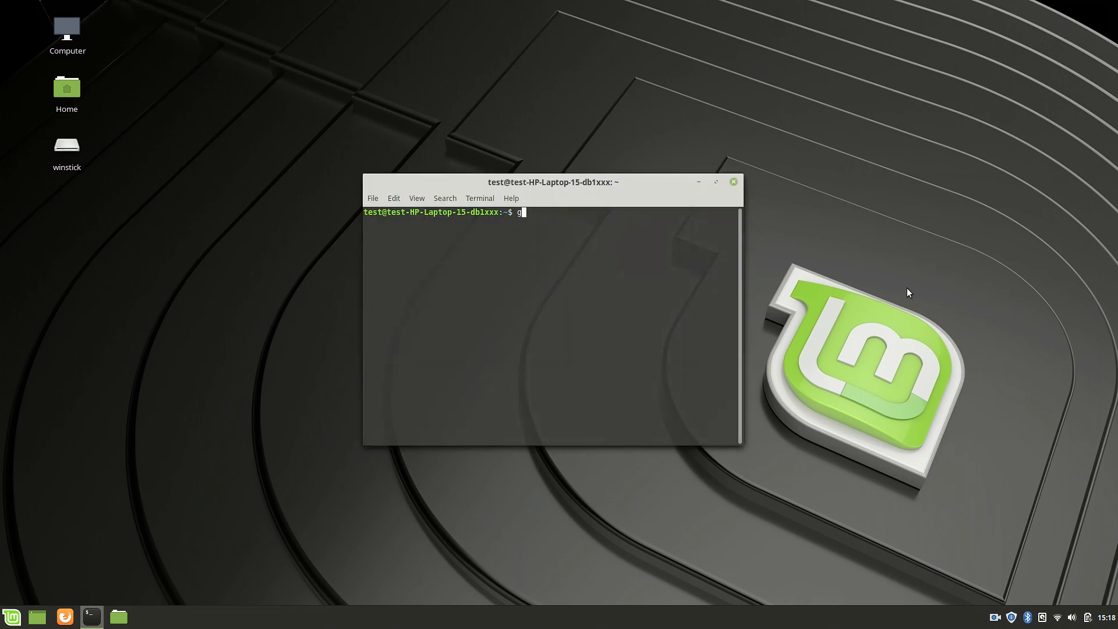
{"action": "type", "text": "lxgears"}
{"action": "key", "text": "Return"}
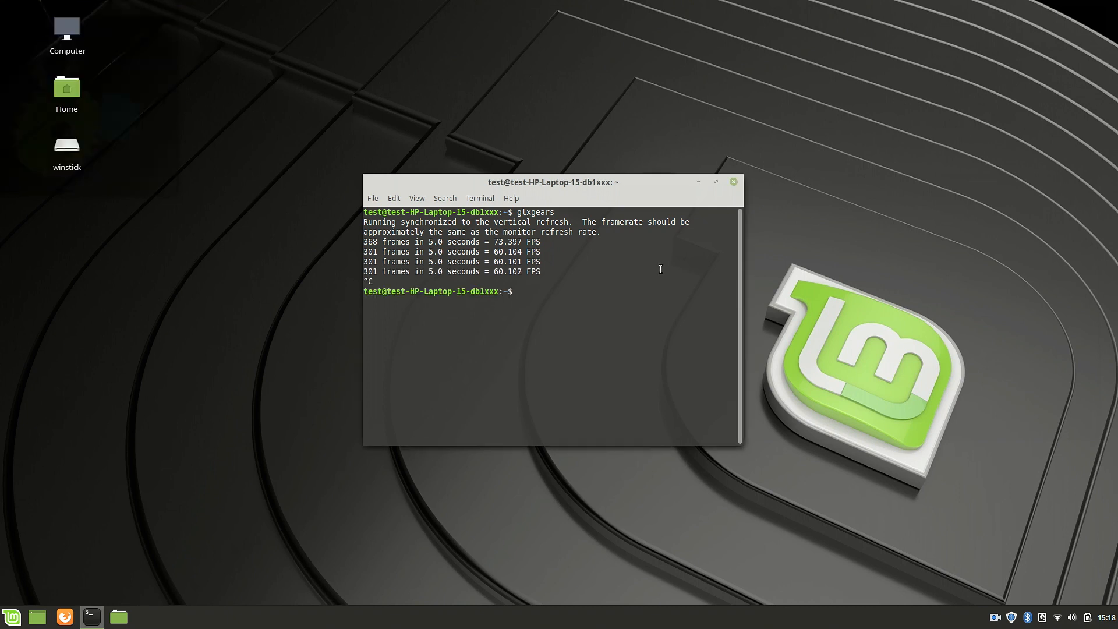
{"action": "type", "text": "vblank"}
{"action": "type", "text": "_mode"}
{"action": "type", "text": "=0 gl"}
{"action": "type", "text": "xgears"}
Run vblank_mode=0 glxgears reaching about 9,000 FPS, then enlarge the terminal window
{"action": "key", "text": "Return"}
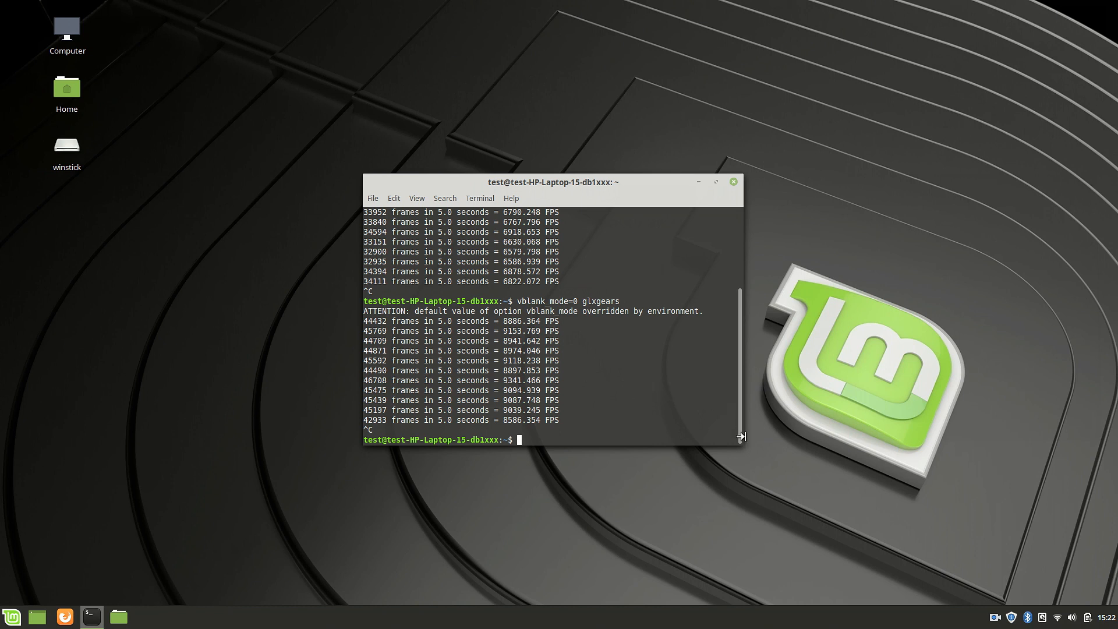
{"action": "left_click_drag", "start_coordinate": [736, 443], "coordinate": [764, 591]}
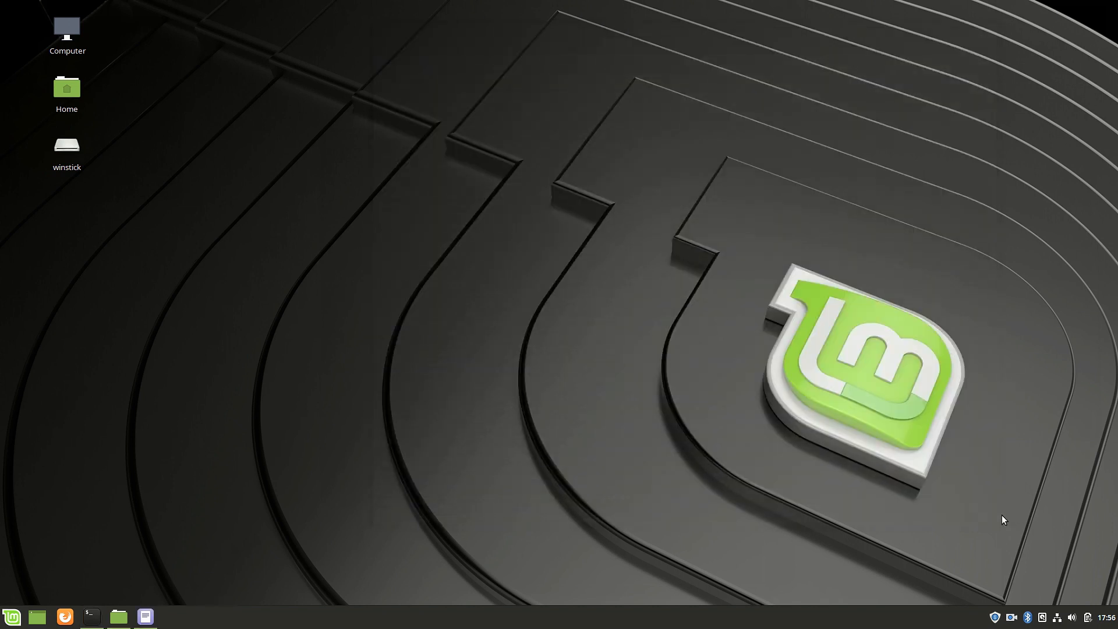
Check the network status menu and restore the notes editor and terminal windows
{"action": "left_click", "coordinate": [1058, 618]}
{"action": "left_click", "coordinate": [90, 618]}
{"action": "left_click", "coordinate": [145, 617]}
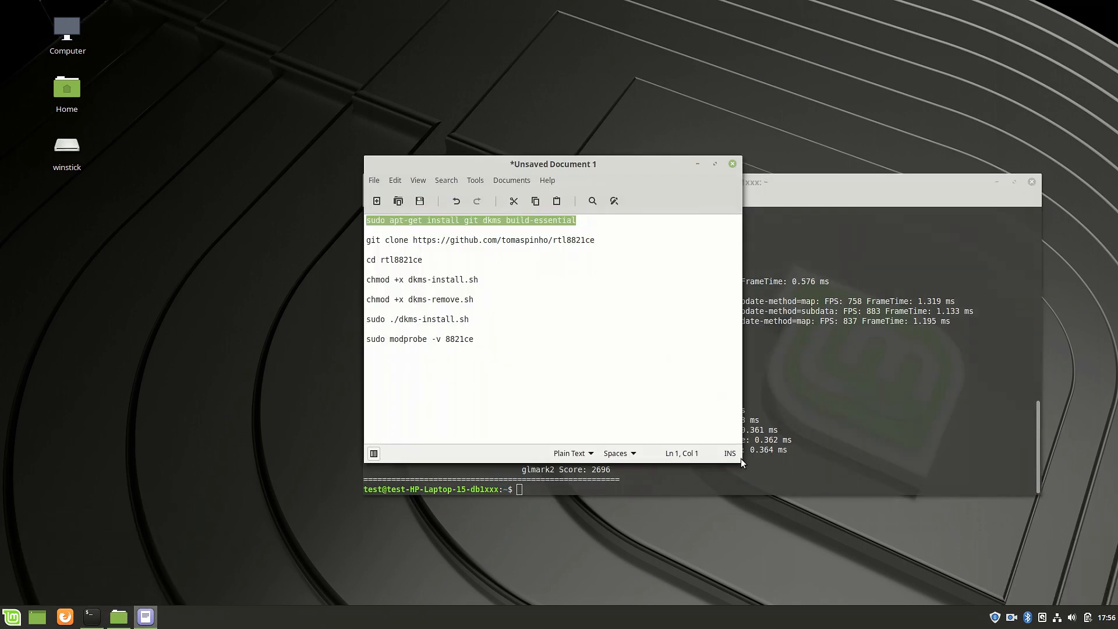
{"action": "left_click", "coordinate": [709, 501]}
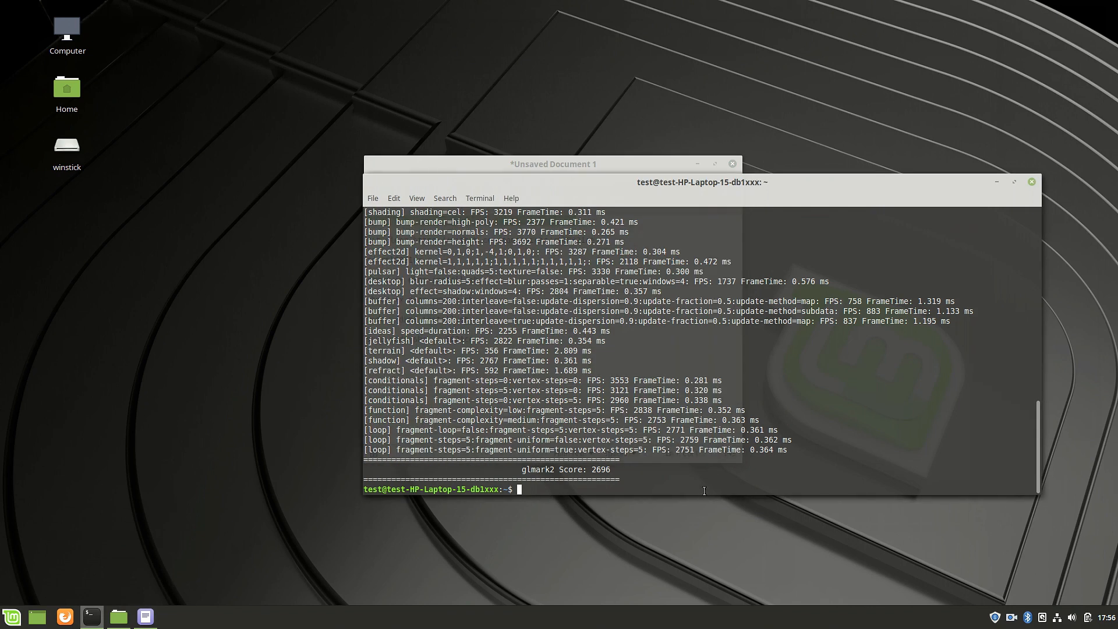
Paste and run sudo apt-get install git dkms build-essential
{"action": "key", "text": "ctrl+shift+v"}
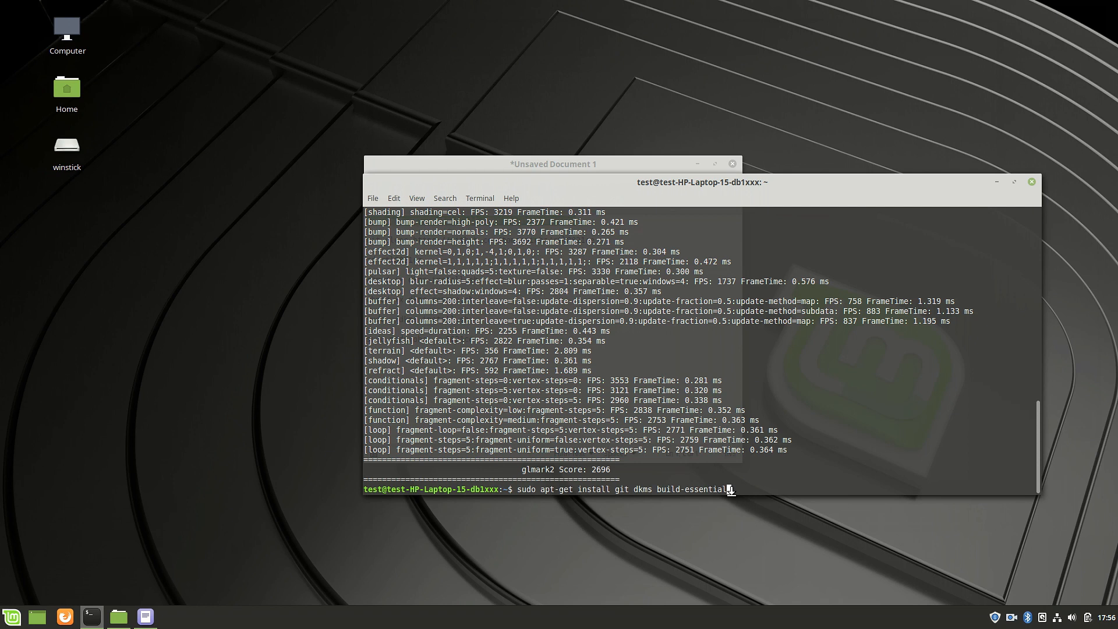
{"action": "key", "text": "Return"}
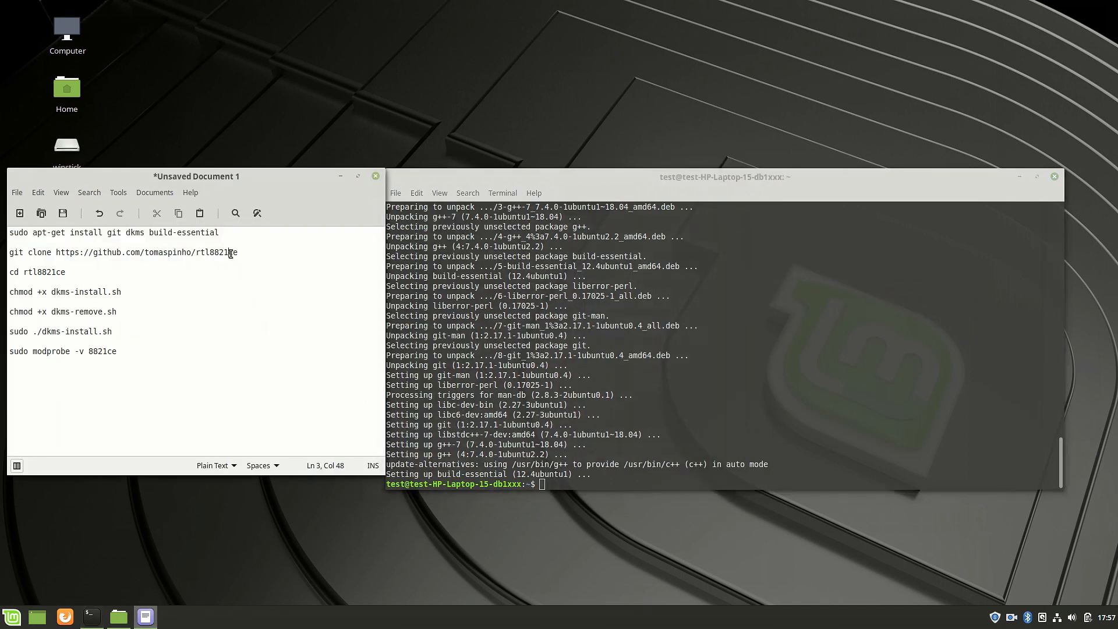
Clone the rtl8821ce driver repository from the notes and change into its folder
{"action": "triple_click", "coordinate": [235, 253]}
{"action": "key", "text": "ctrl+c"}
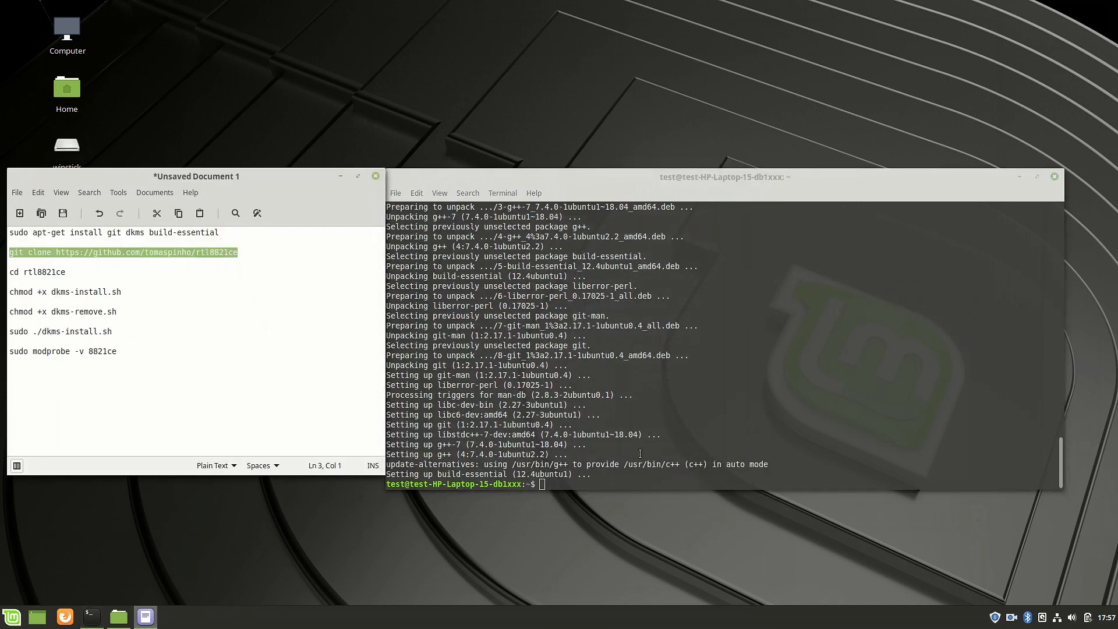
{"action": "left_click", "coordinate": [641, 470]}
{"action": "middle_click", "coordinate": [642, 472]}
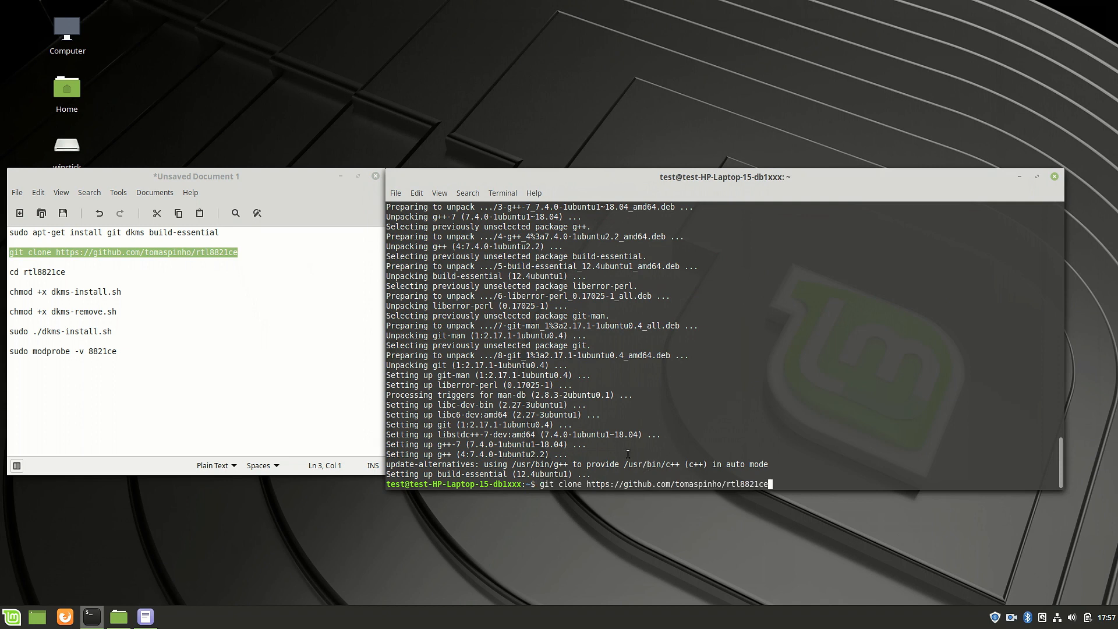
{"action": "key", "text": "Return"}
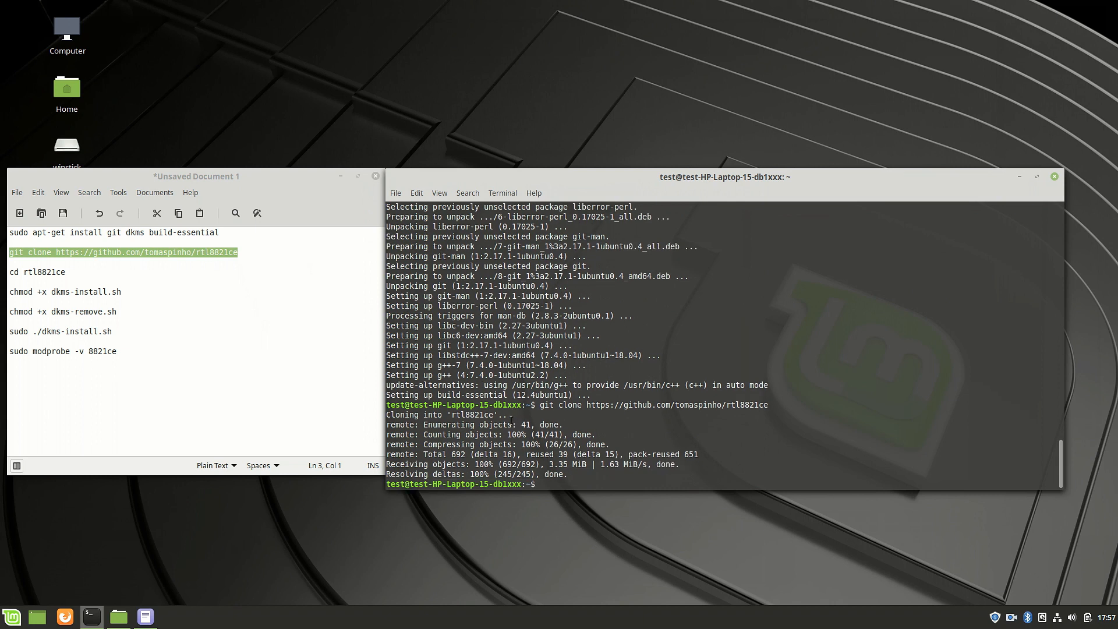
{"action": "type", "text": "cd rt"}
{"action": "key", "text": "Tab"}
{"action": "key", "text": "Return"}
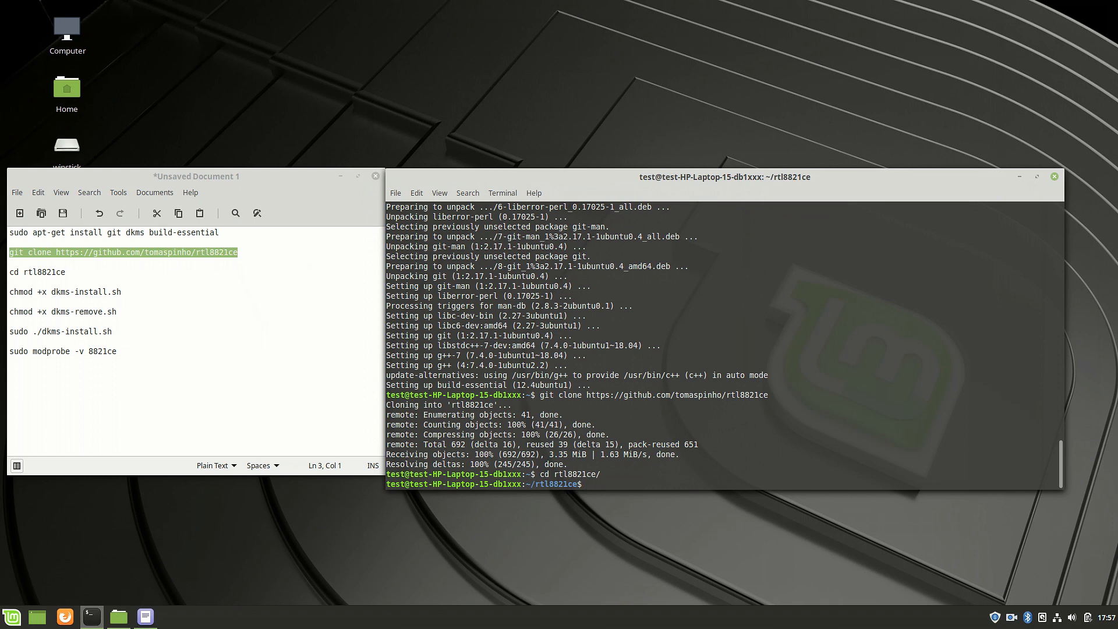
{"action": "type", "text": "chmod +x dkms-install.sh"}
Make both dkms scripts executable, run sudo ./dkms-install.sh, then load the 8821ce module with modprobe
{"action": "key", "text": "Return"}
{"action": "type", "text": "chm"}
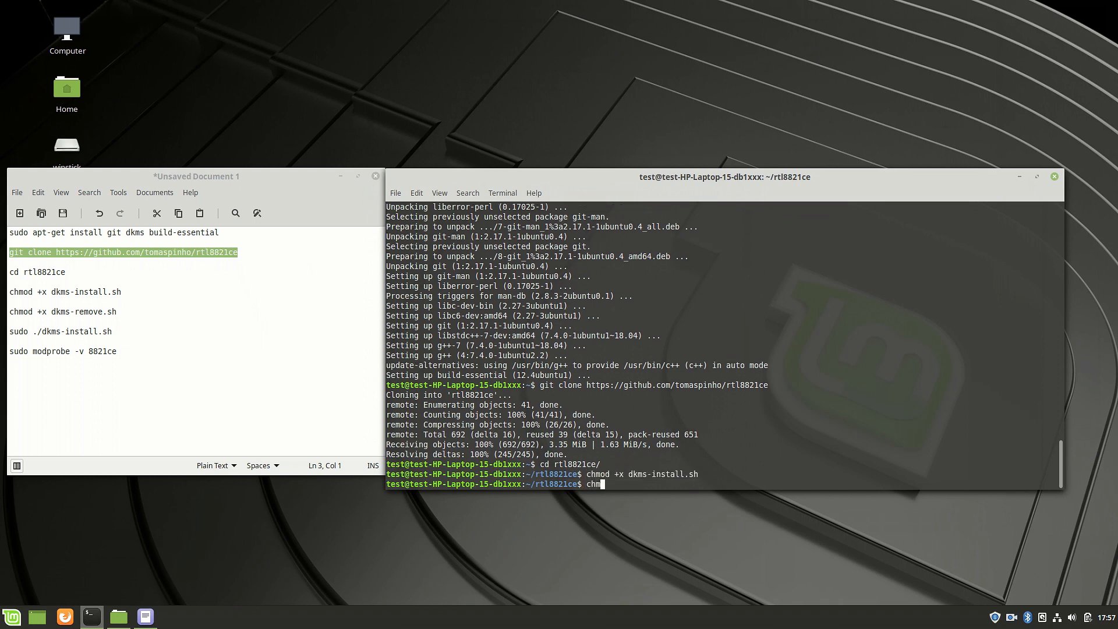
{"action": "type", "text": "od +x dkms-remove.sh"}
{"action": "key", "text": "Return"}
{"action": "type", "text": "sudo "}
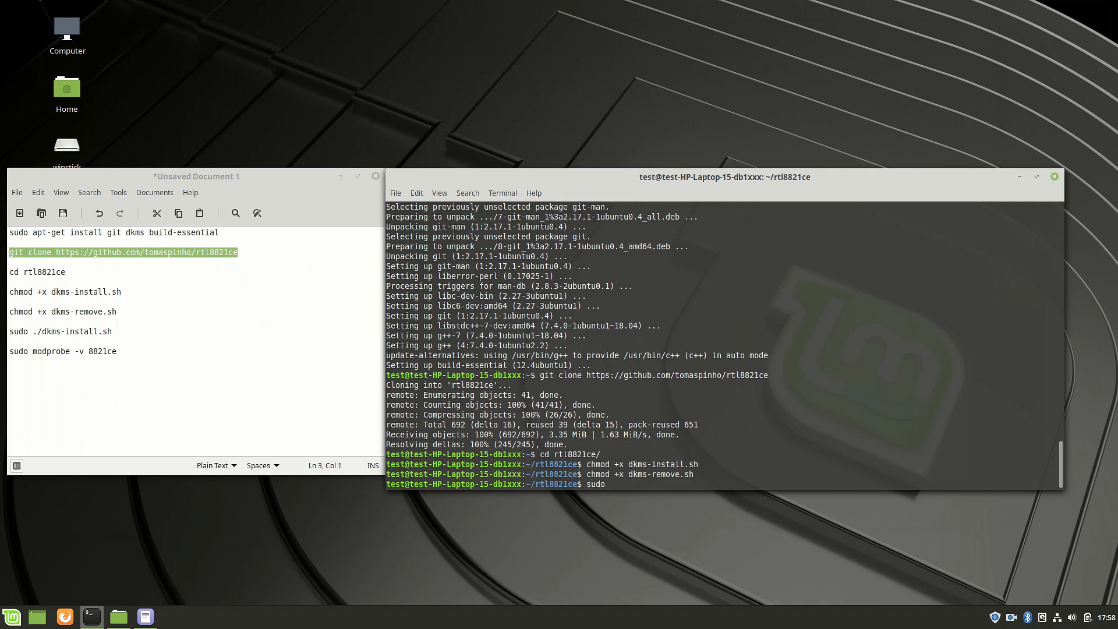
{"action": "type", "text": "./dkms-"}
{"action": "type", "text": "install.sh"}
{"action": "key", "text": "Return"}
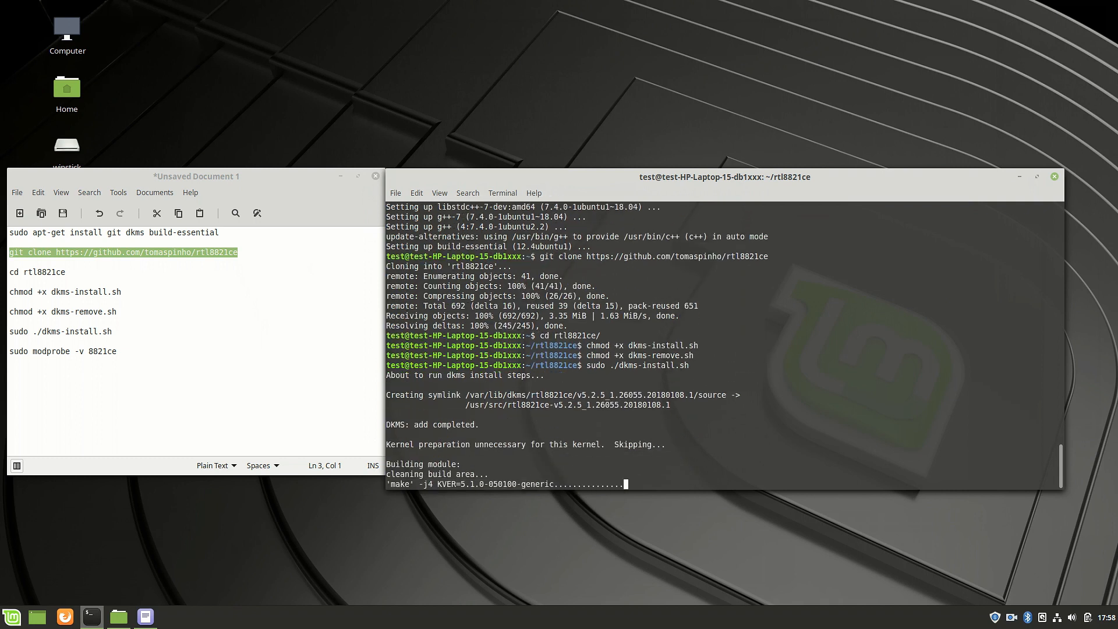
{"action": "type", "text": "sudo "}
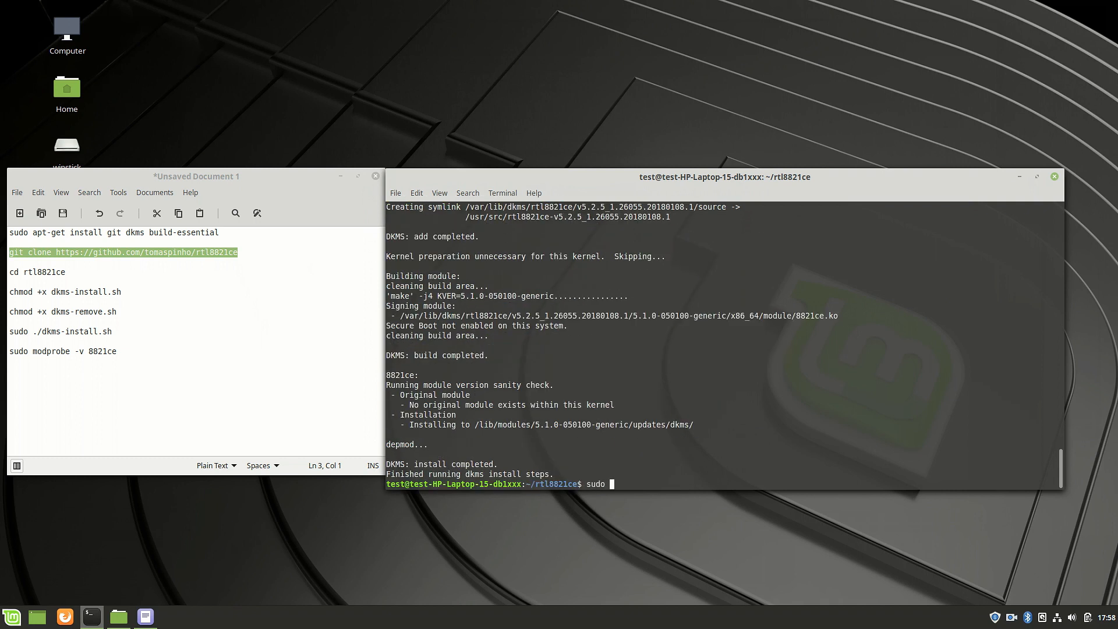
{"action": "type", "text": "modpr"}
{"action": "type", "text": "obe -v "}
{"action": "type", "text": "882"}
{"action": "type", "text": "1ce"}
{"action": "key", "text": "Return"}
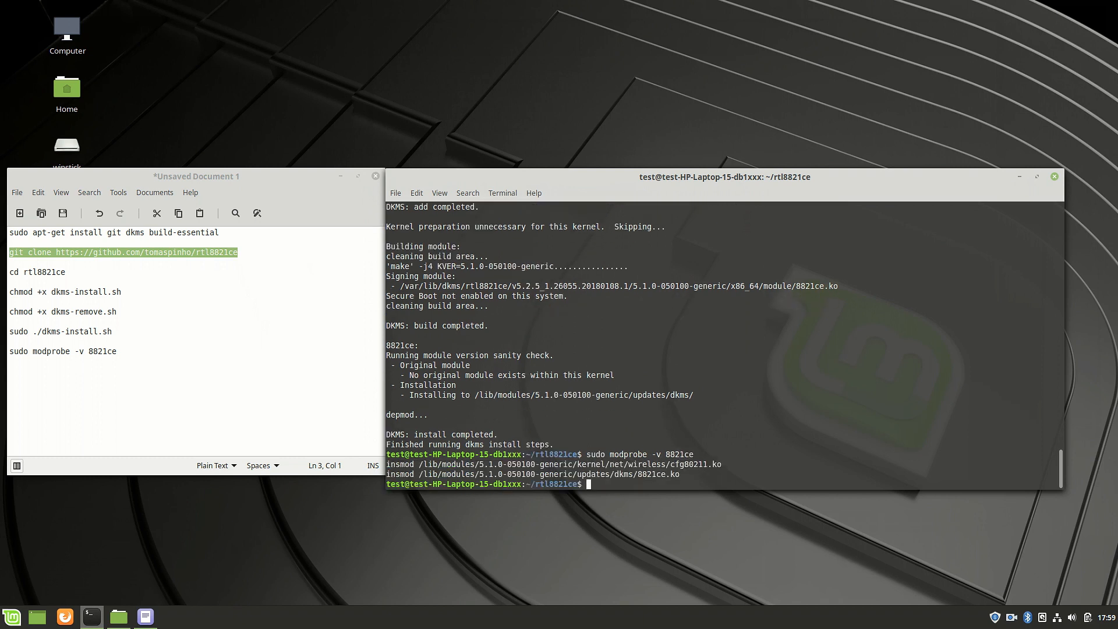
Confirm the FRITZ!Box network is detected in the tray menu and switch wireless off
{"action": "left_click", "coordinate": [1058, 618]}
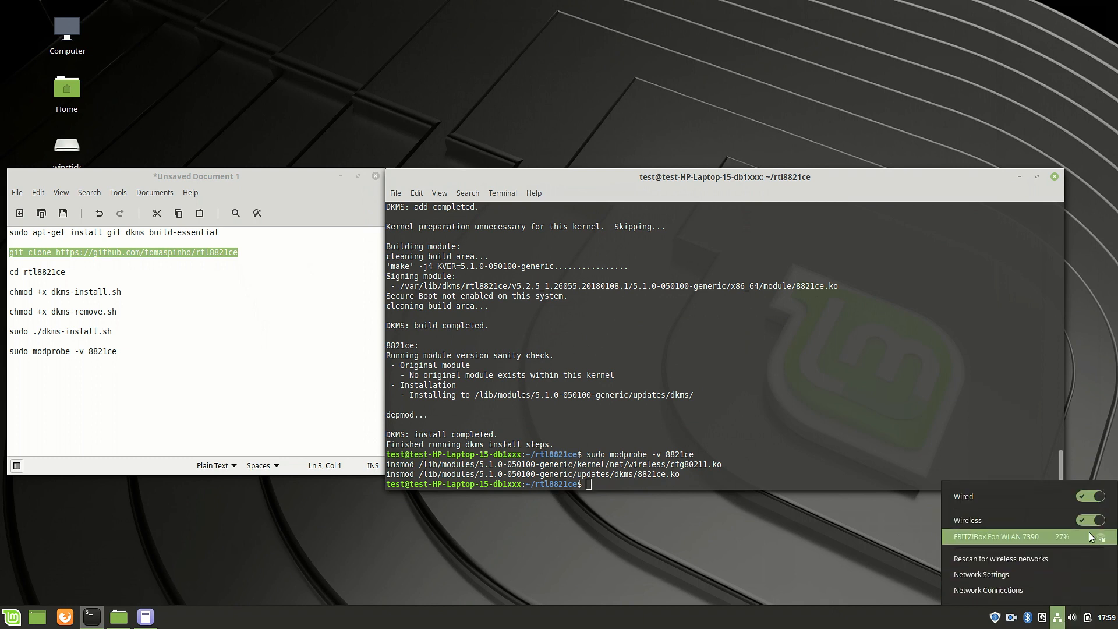
{"action": "left_click", "coordinate": [1083, 520]}
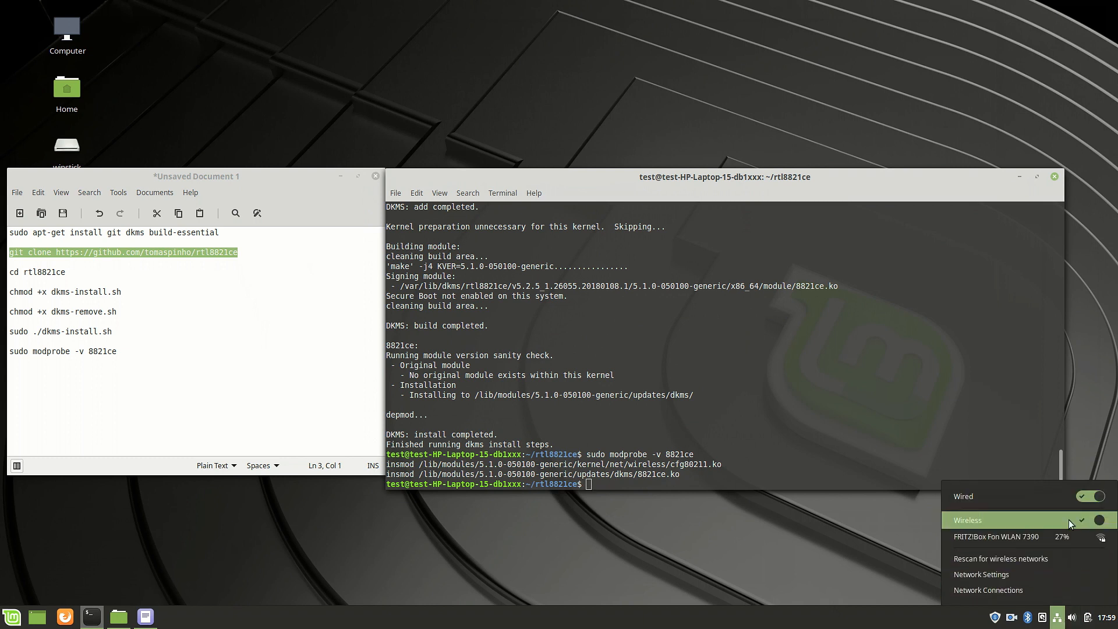